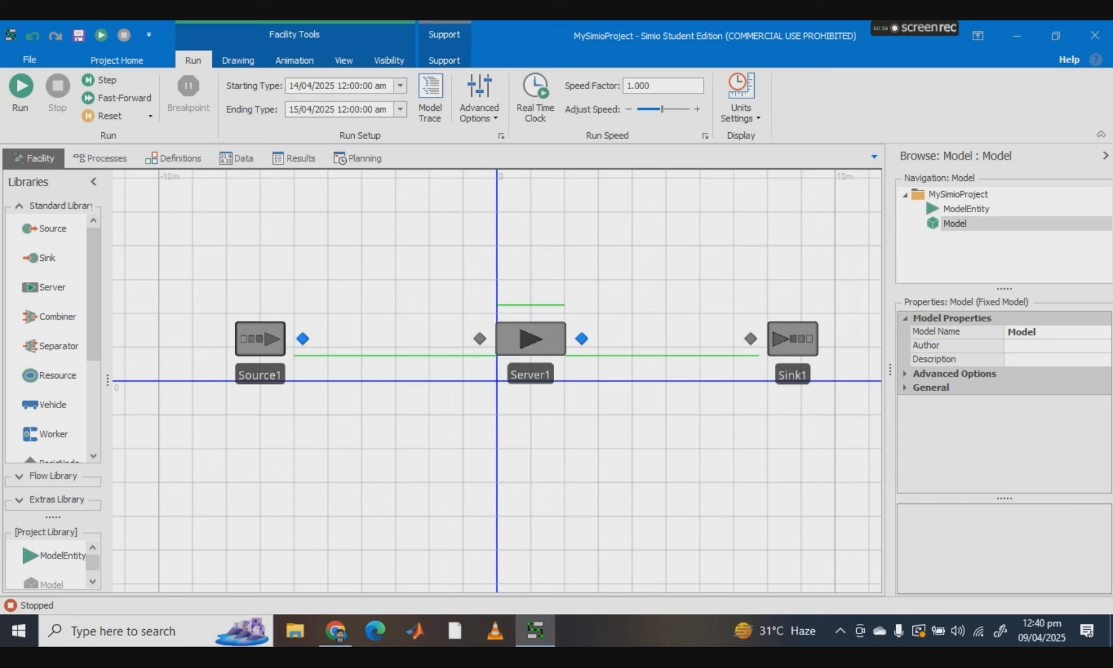
Connect Source1's output node to Server1's input node and Server1's output node to Sink1's input node with paths.
left_click_drag(92, 326, 86, 387)
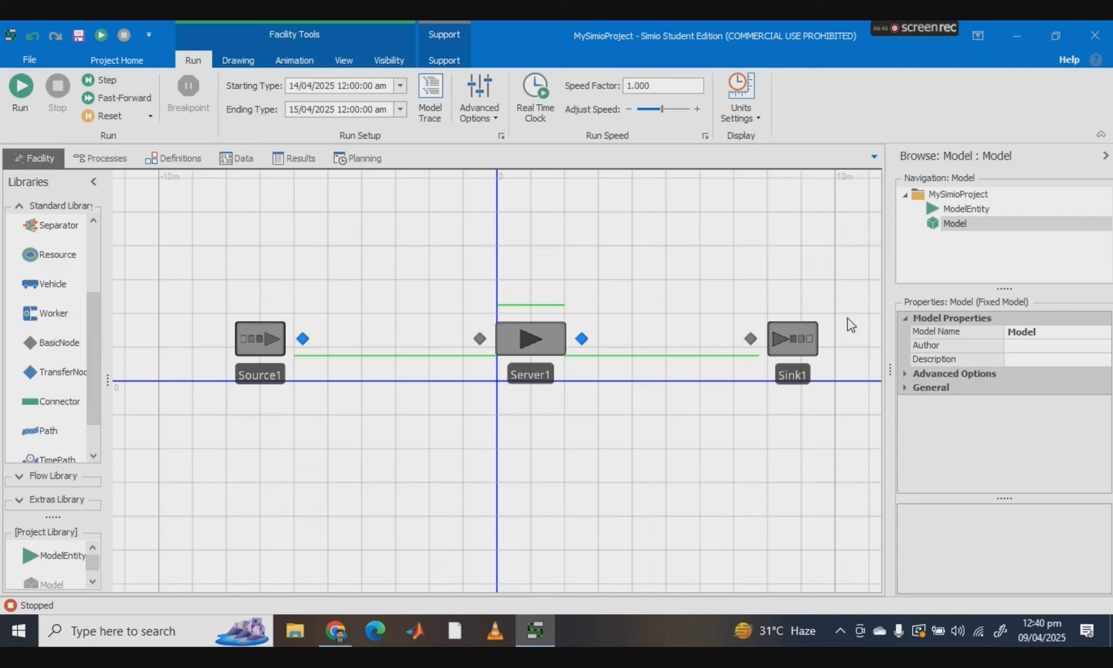
left_click(45, 432)
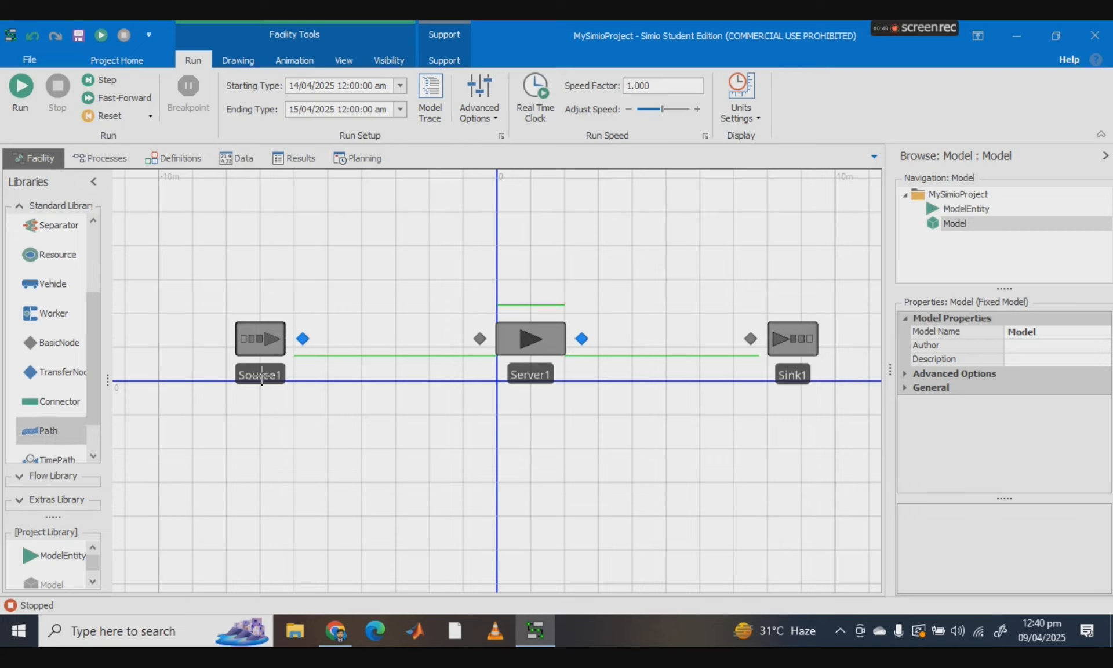
left_click(302, 339)
left_click(480, 339)
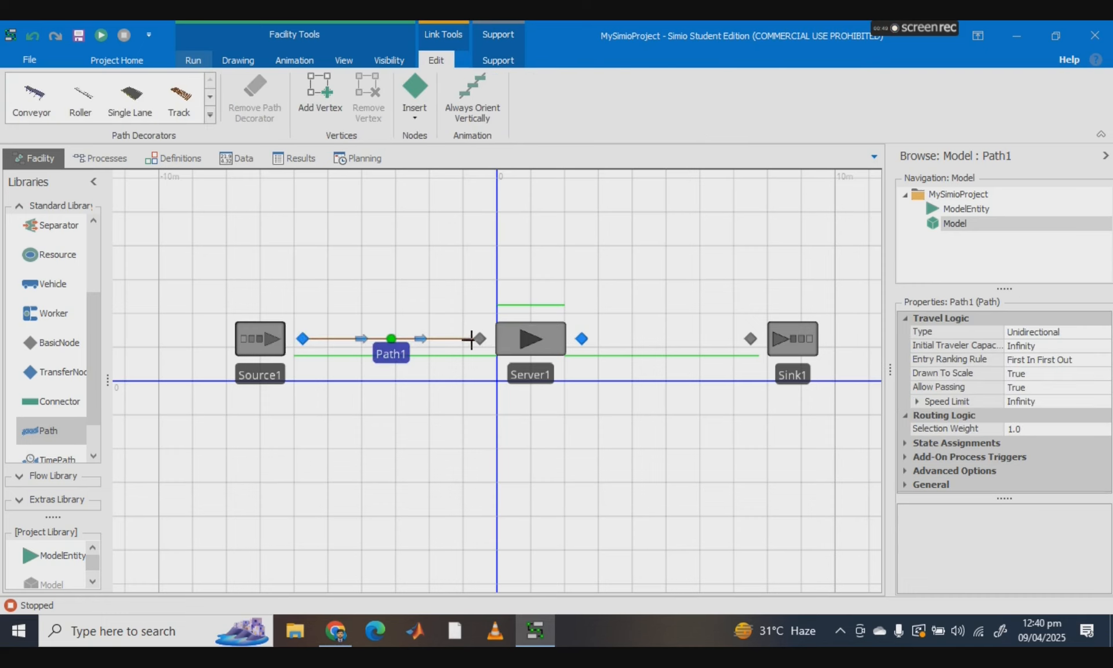
left_click(583, 338)
left_click(750, 339)
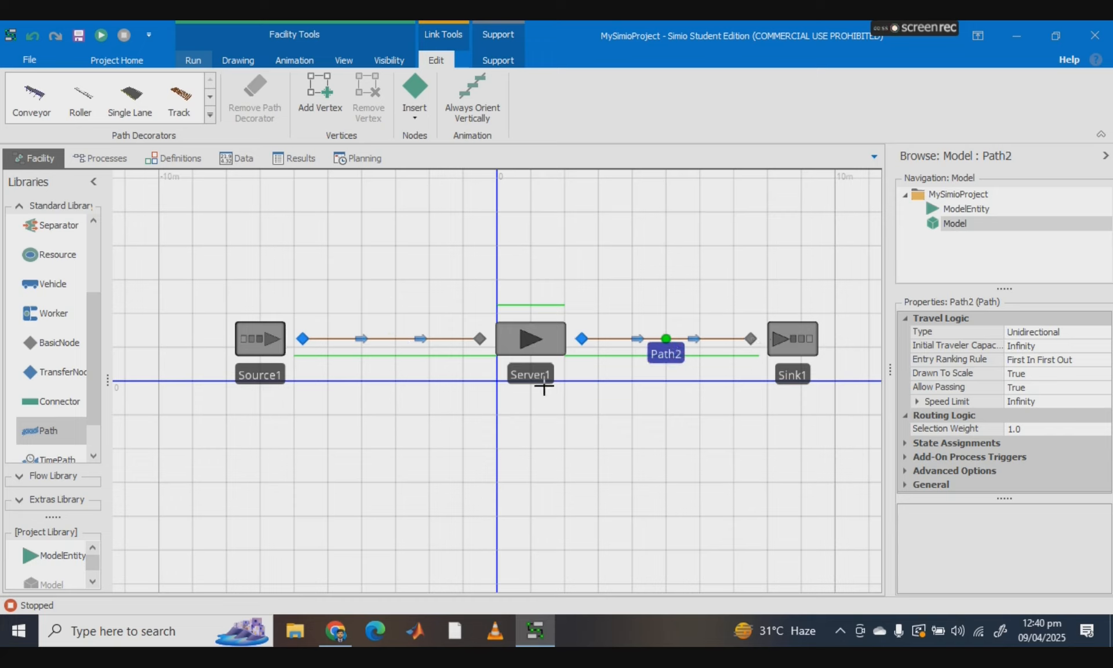
left_click(738, 453)
Place a ModelEntity below Source1 and rename it MedNurse.
left_click_drag(49, 555, 255, 436)
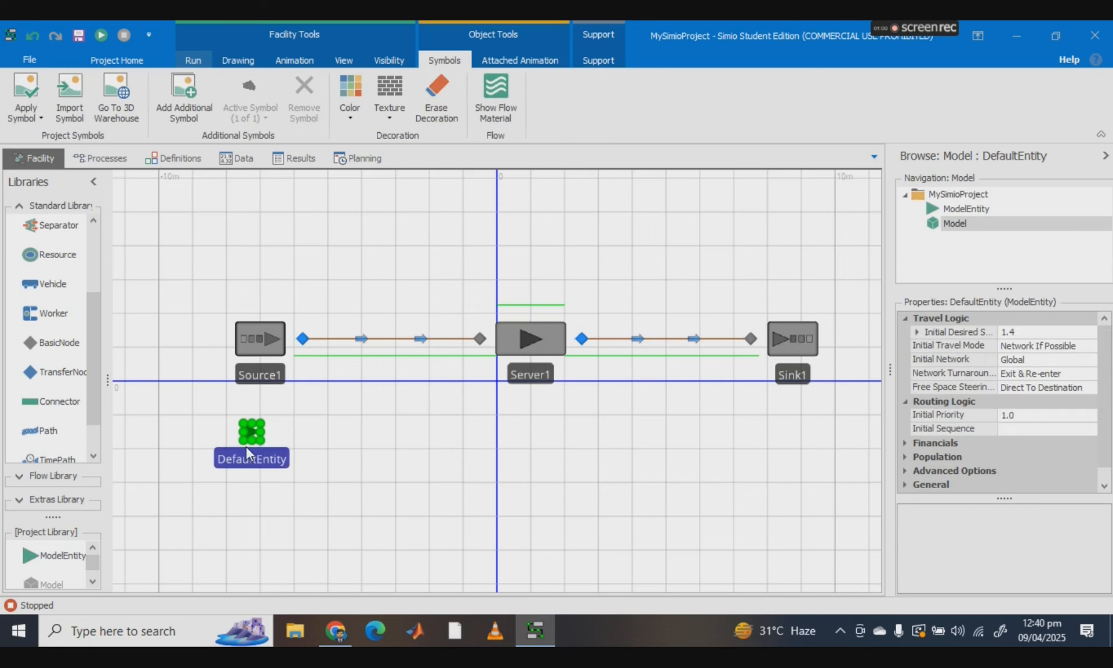
double_click(249, 462)
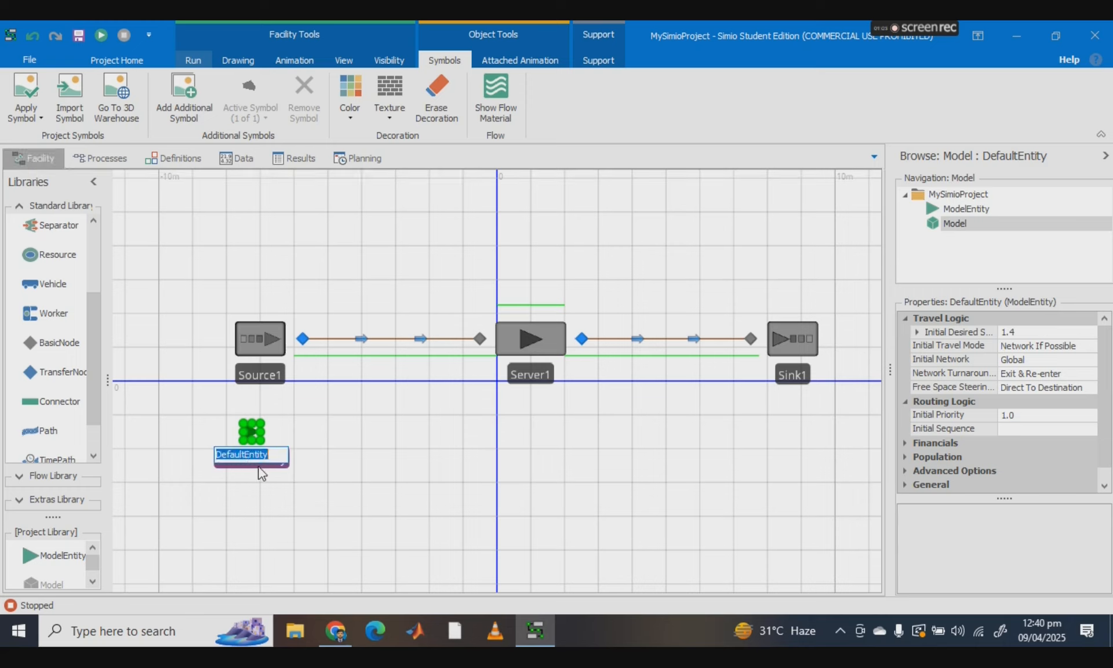
type("MedNurse")
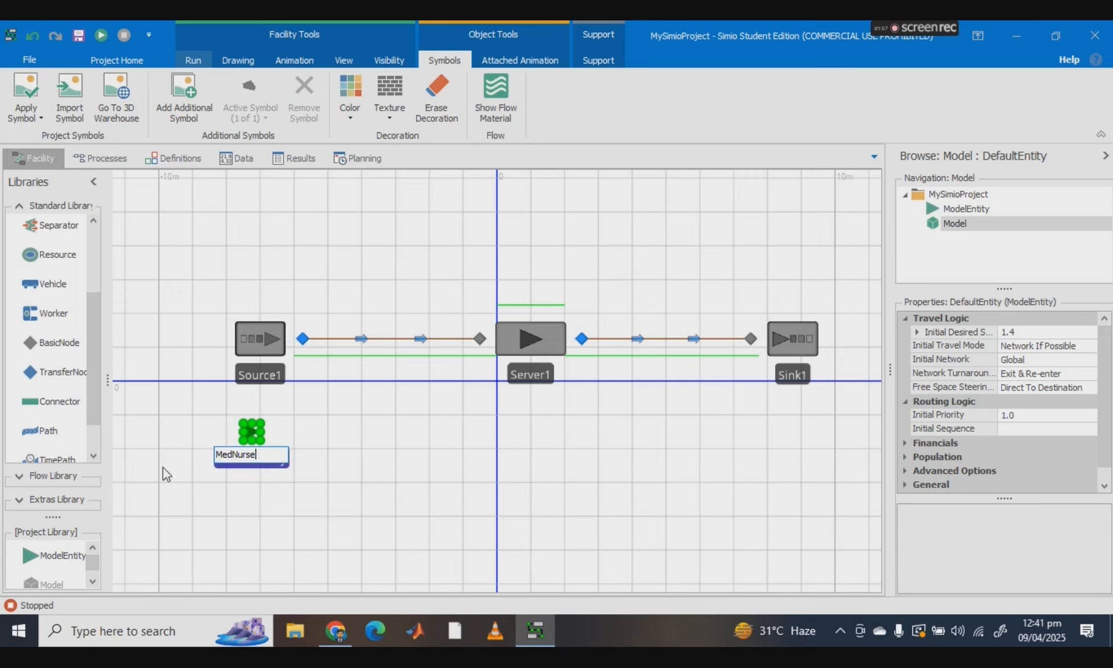
left_click(323, 473)
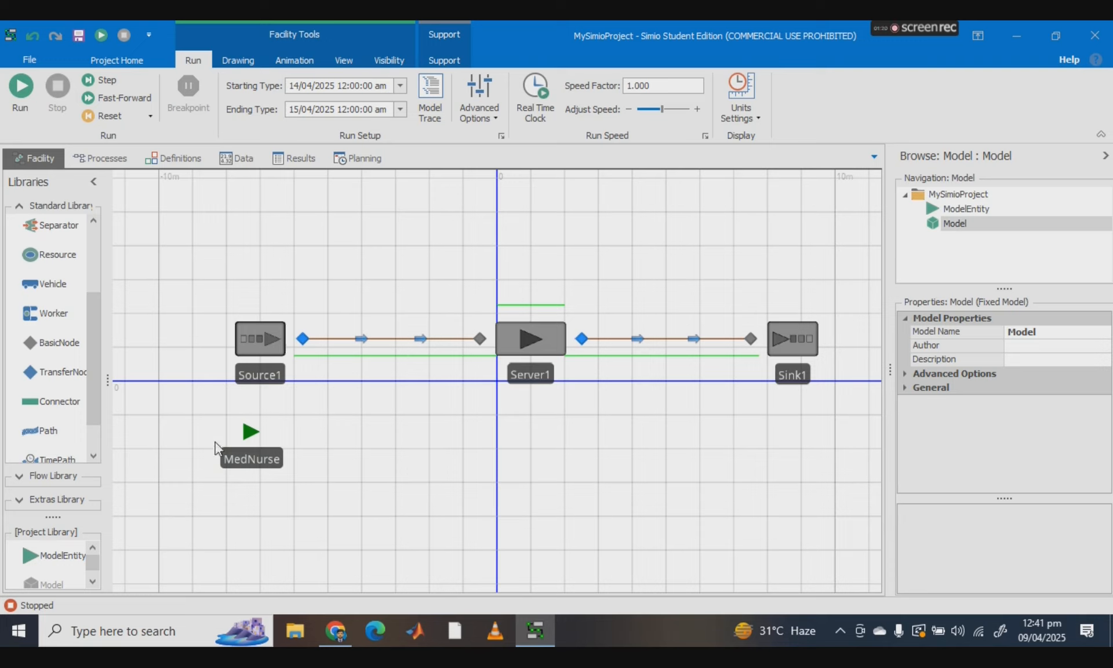
Browse the built-in symbol library for people symbols suitable for the MedNurse entity.
left_click(253, 435)
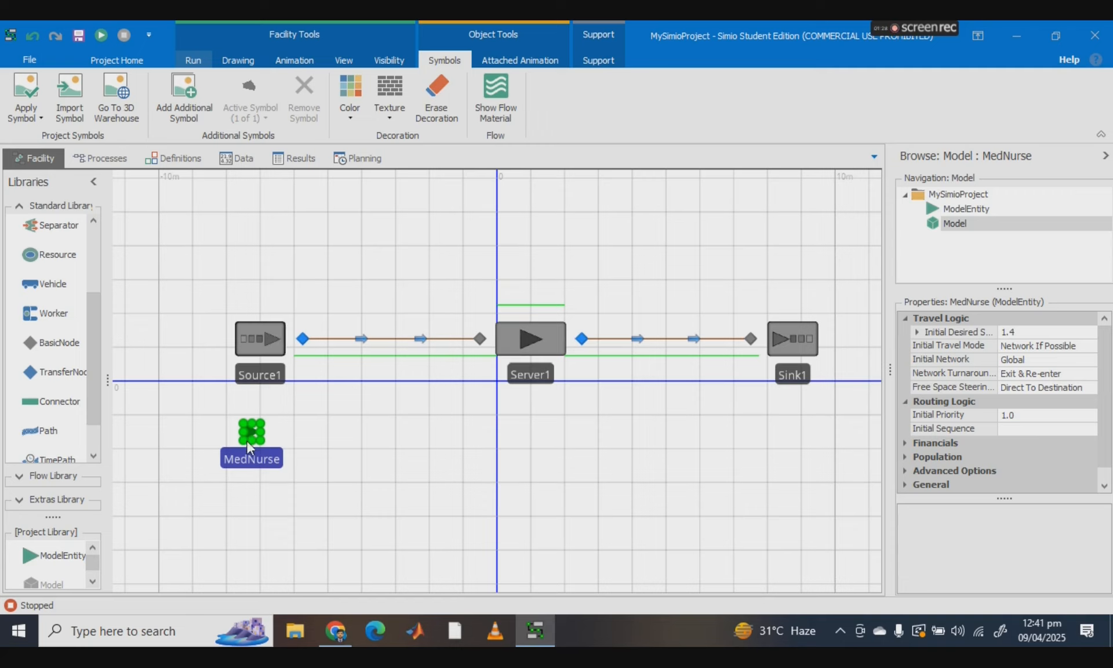
left_click(13, 119)
scroll(285, 257, "down", 10)
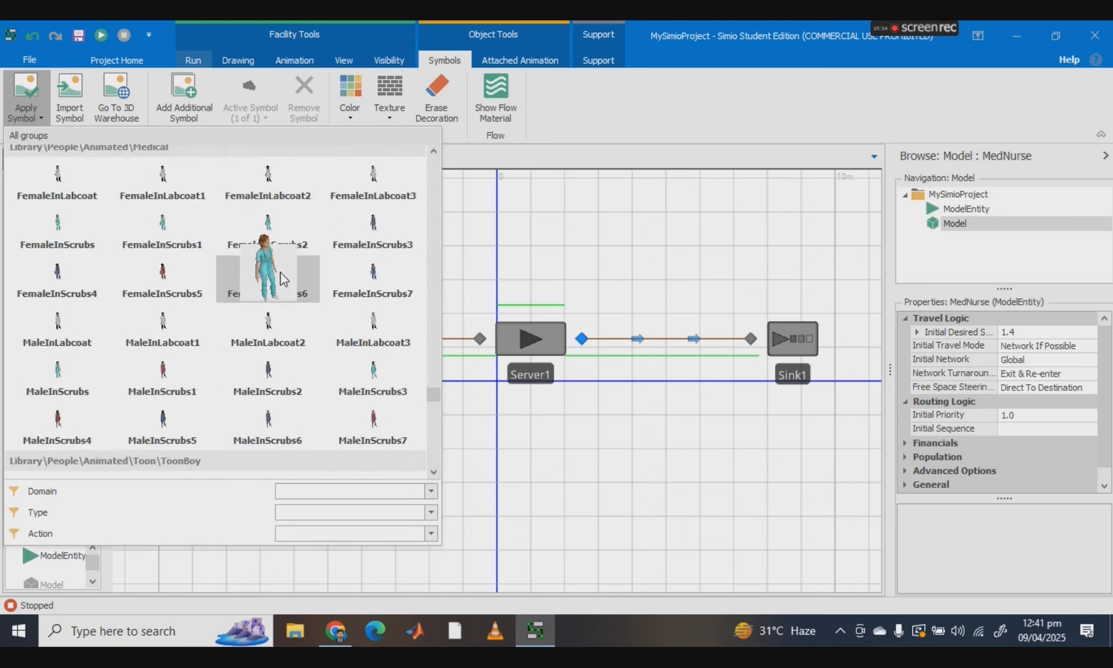
scroll(169, 383, "up", 5)
scroll(169, 383, "down", 15)
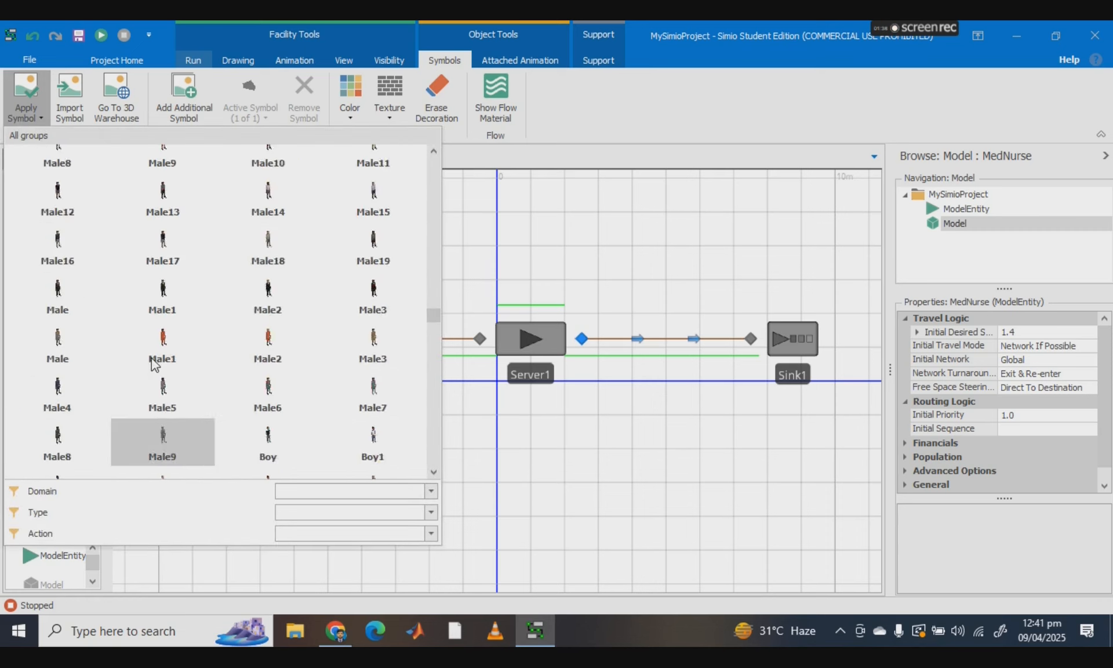
left_click(559, 155)
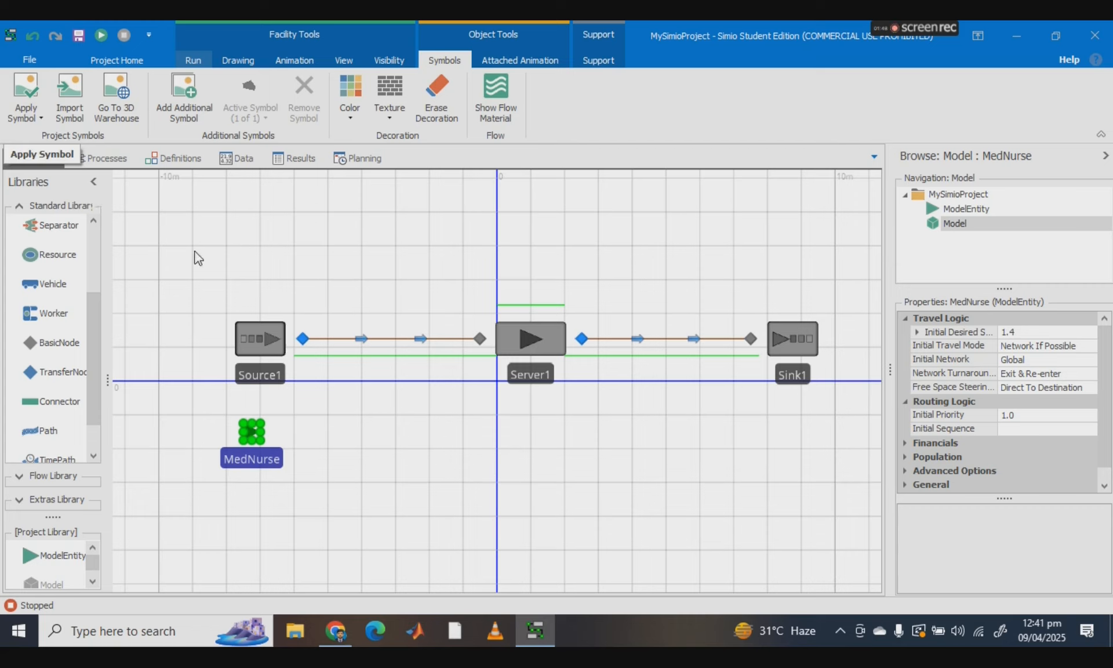
Open the 3D Warehouse website in the browser and search it for Ambulance.
left_click(113, 116)
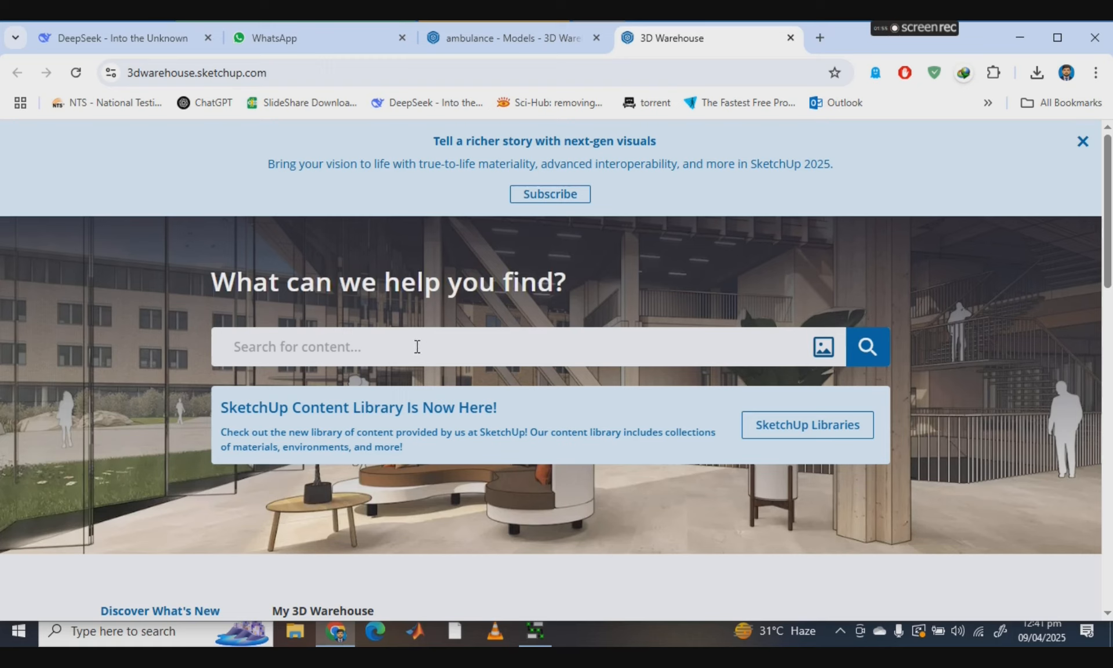
type("A")
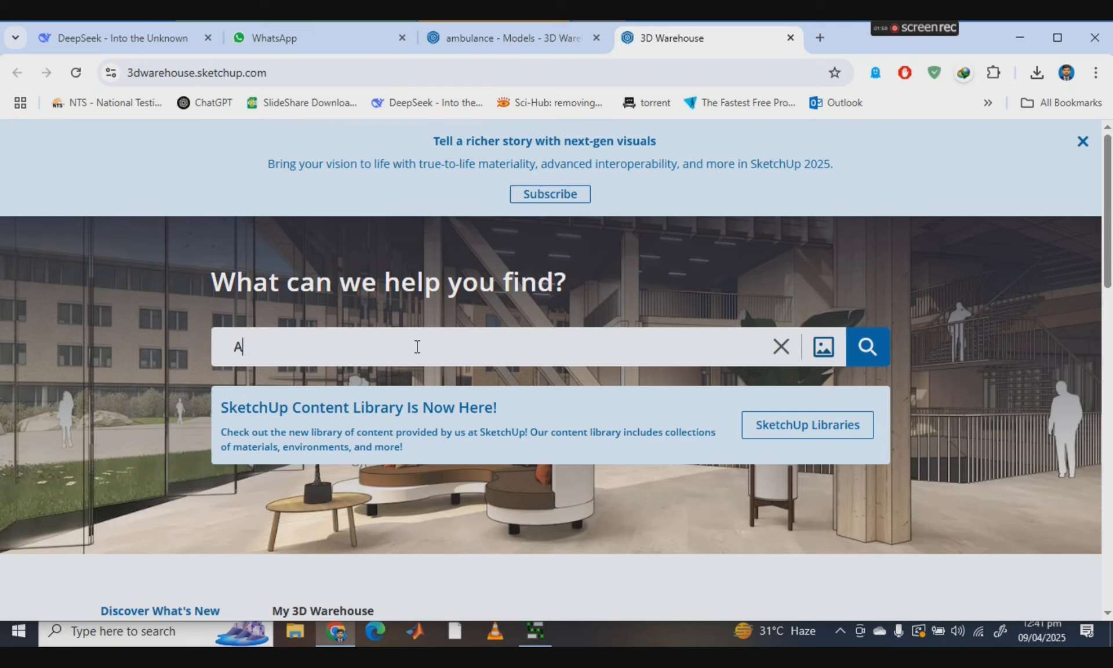
type("mbulance")
left_click(881, 345)
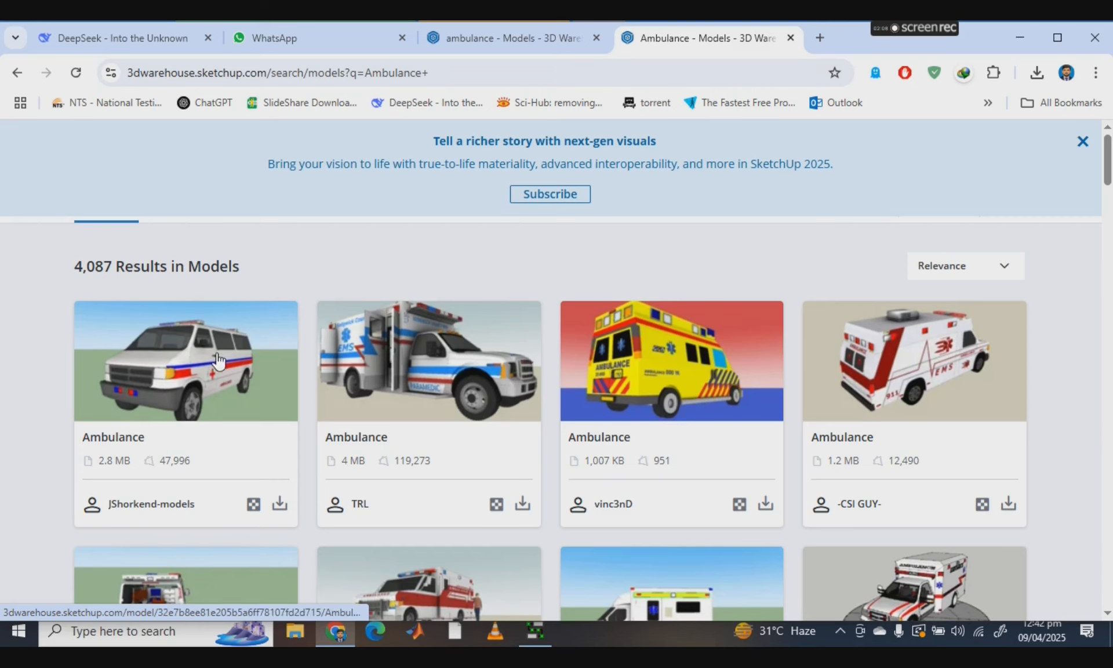
Download the 1.1 MB white AMBULANCE model marked 911 as a SketchUp file and check the recent downloads.
scroll(687, 450, "down", 7)
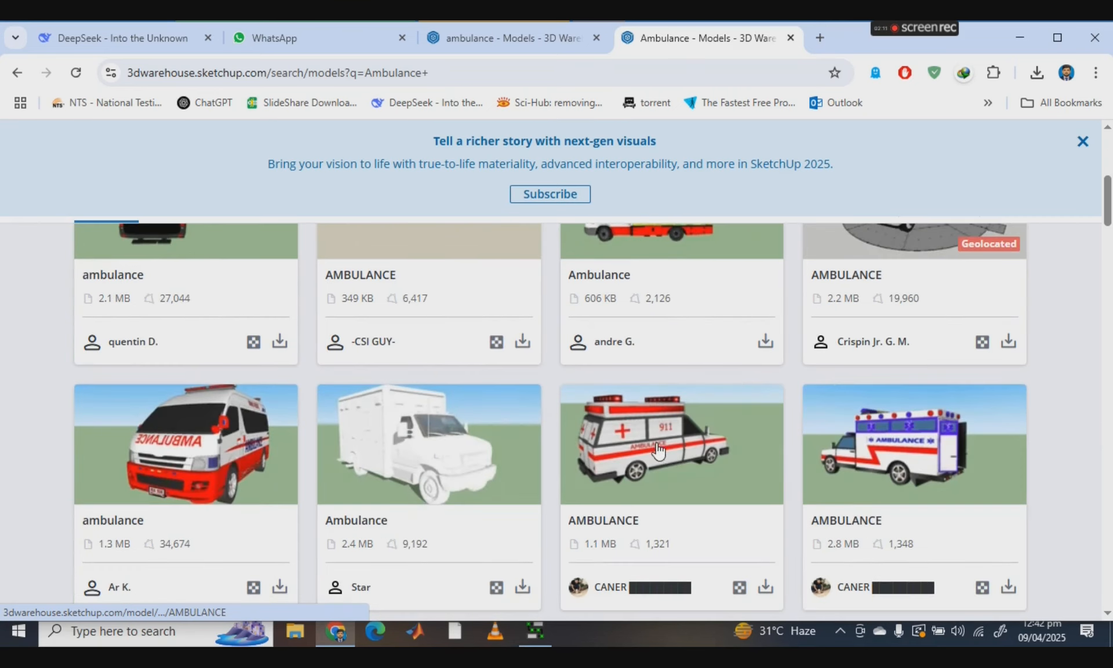
left_click(765, 587)
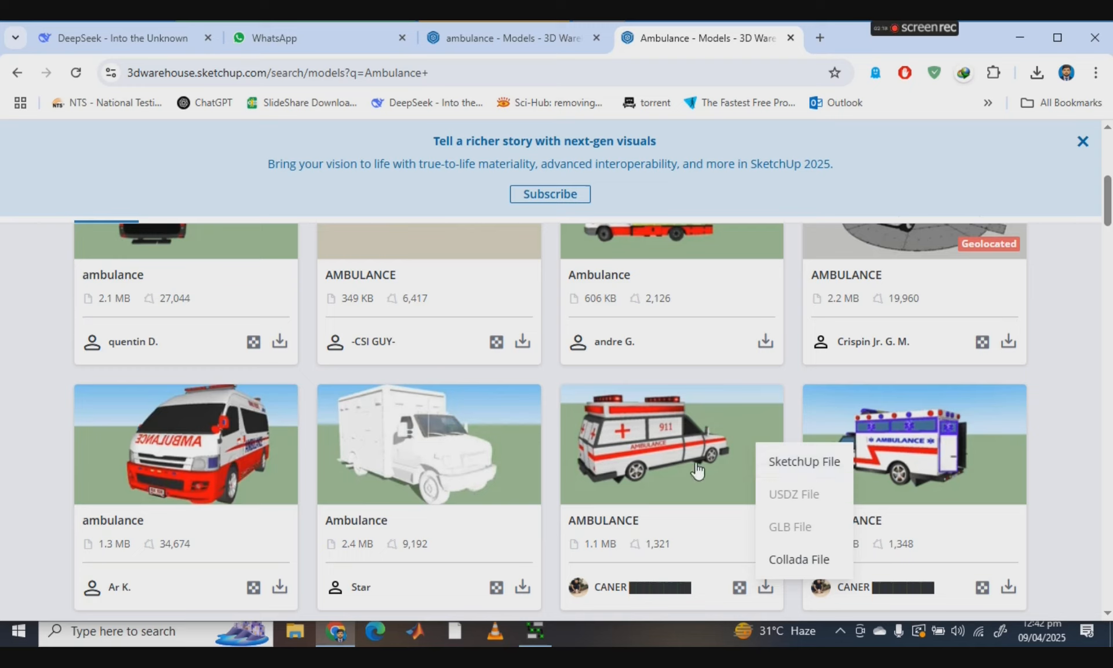
left_click(794, 464)
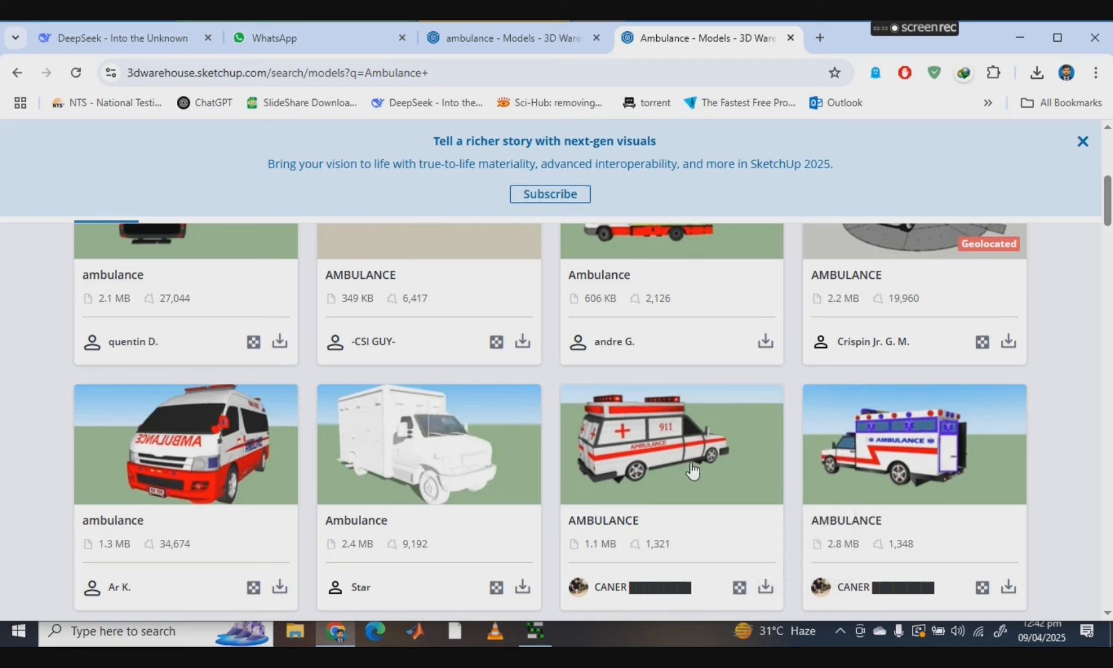
left_click(1039, 74)
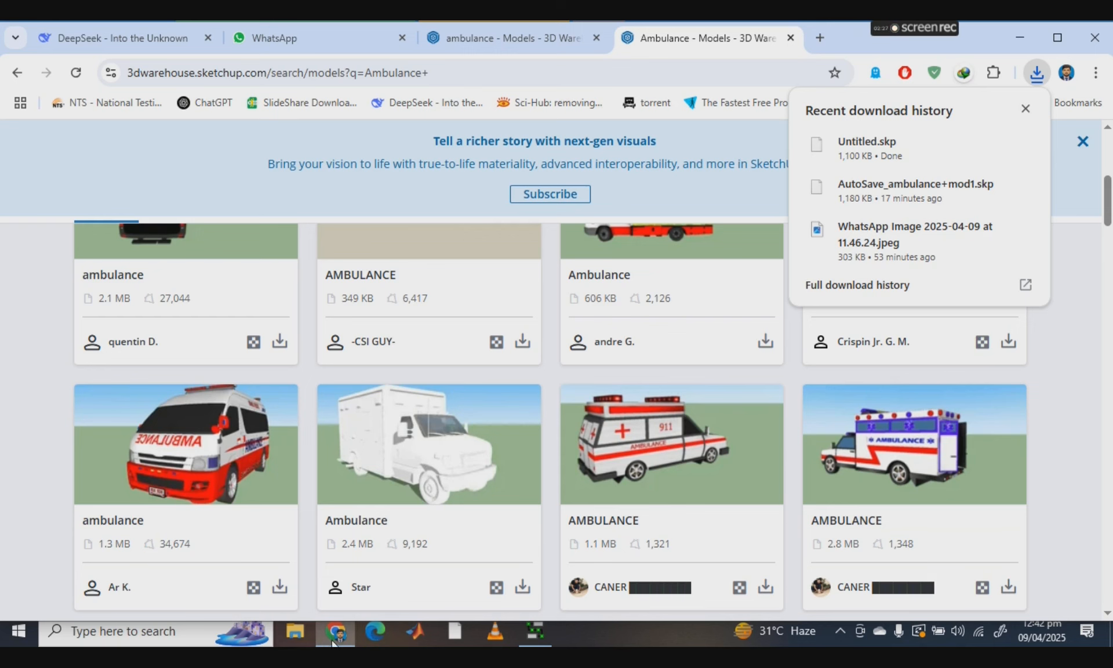
Switch to Simio and load Untitled.skp from the Downloads folder as an imported symbol for MedNurse.
left_click(535, 631)
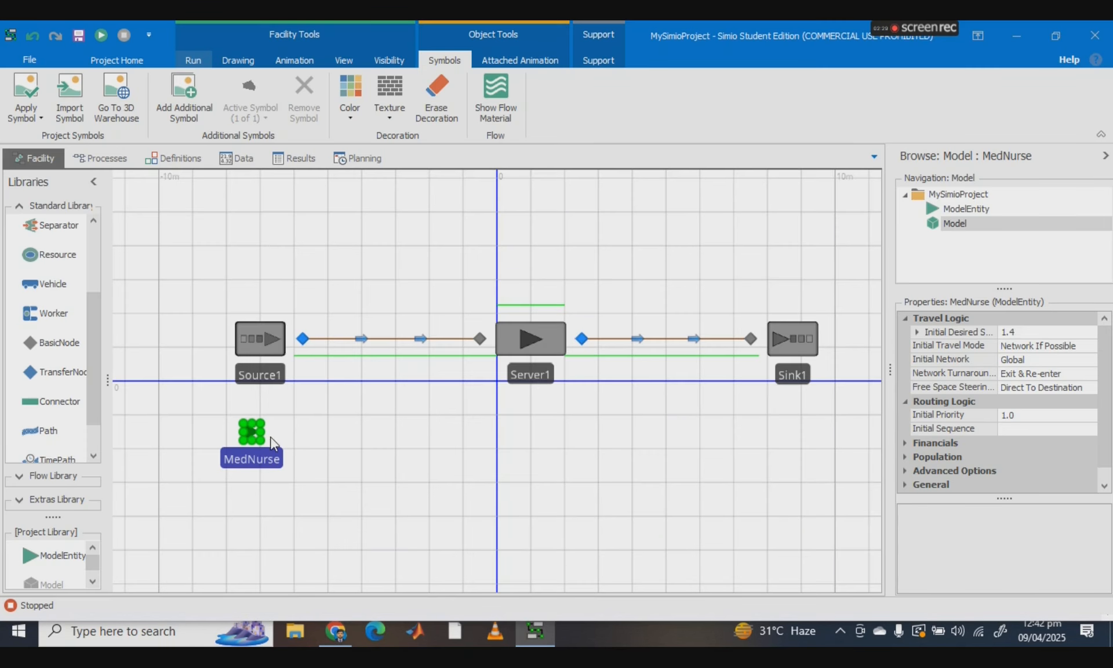
left_click(57, 104)
left_click(80, 195)
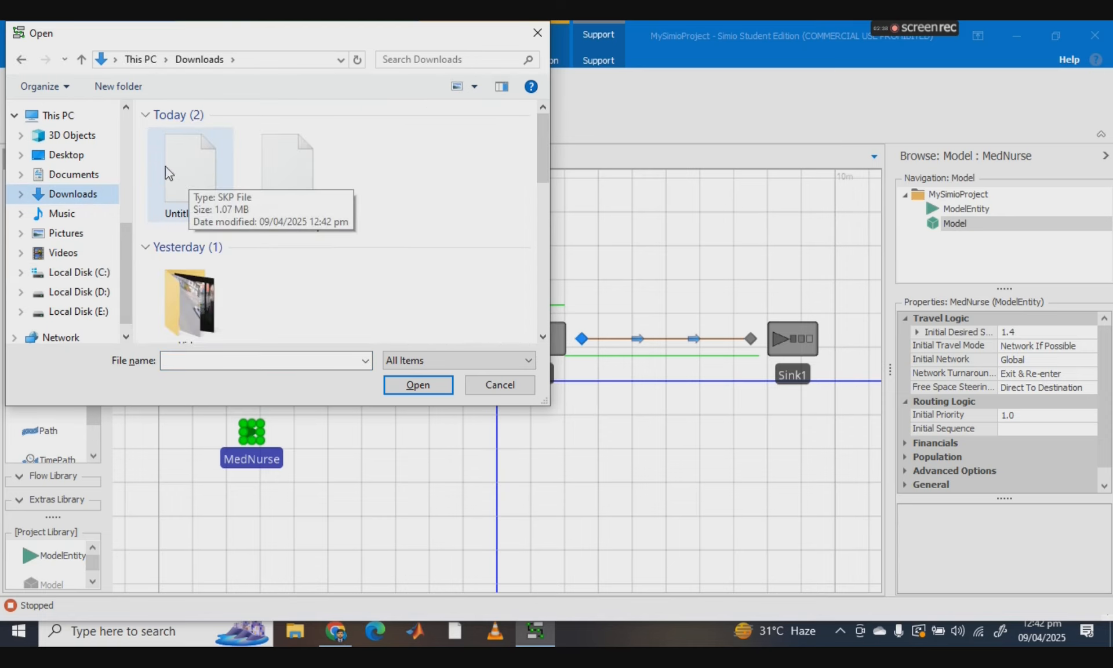
double_click(179, 181)
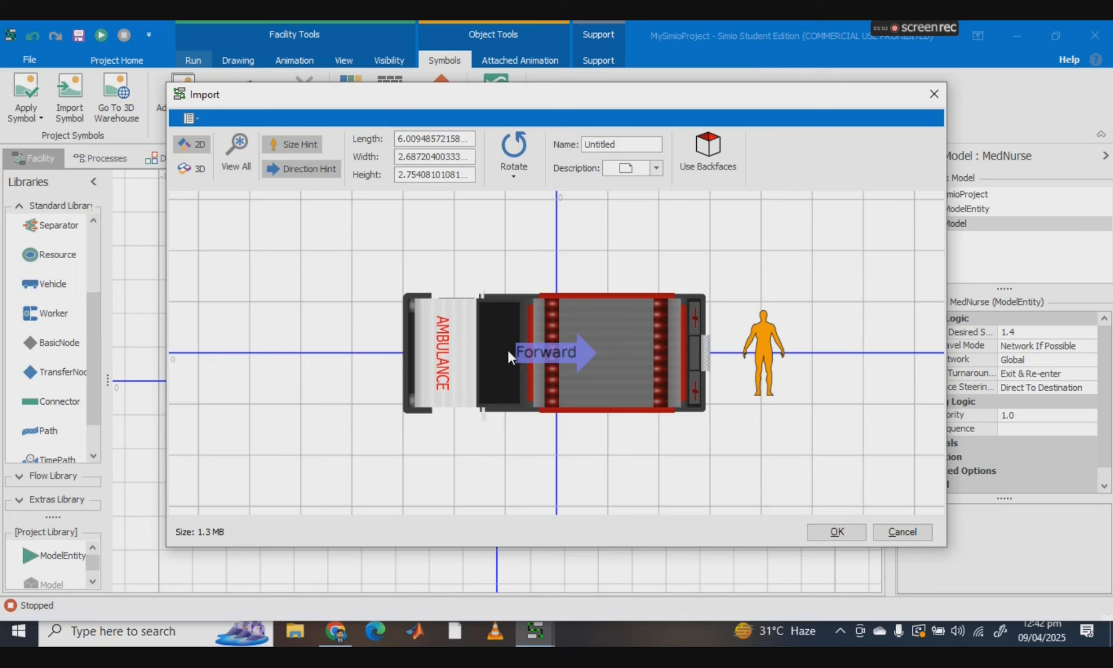
Rotate the imported ambulance by -180 degrees to match the forward direction and accept the import.
left_click_drag(492, 340, 530, 340)
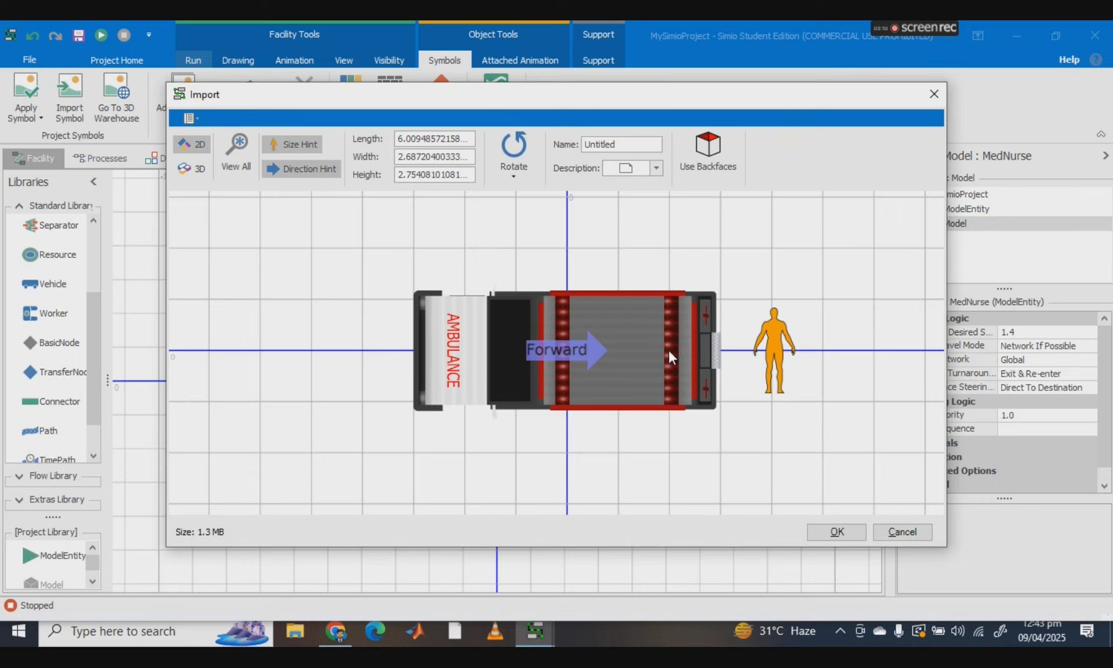
left_click(501, 174)
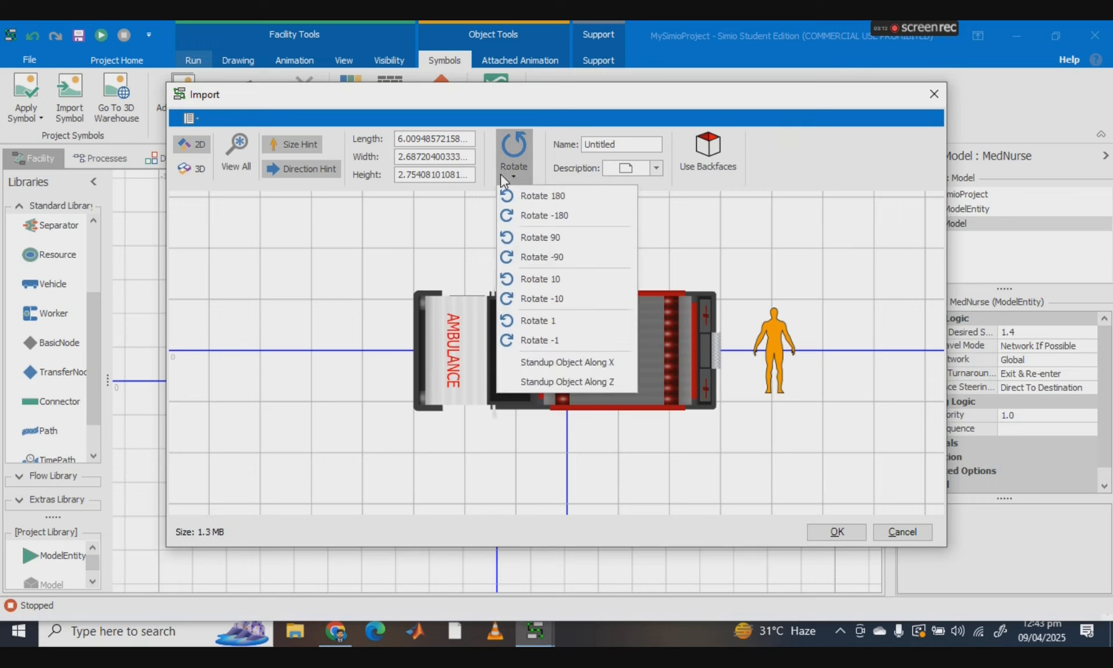
left_click(551, 219)
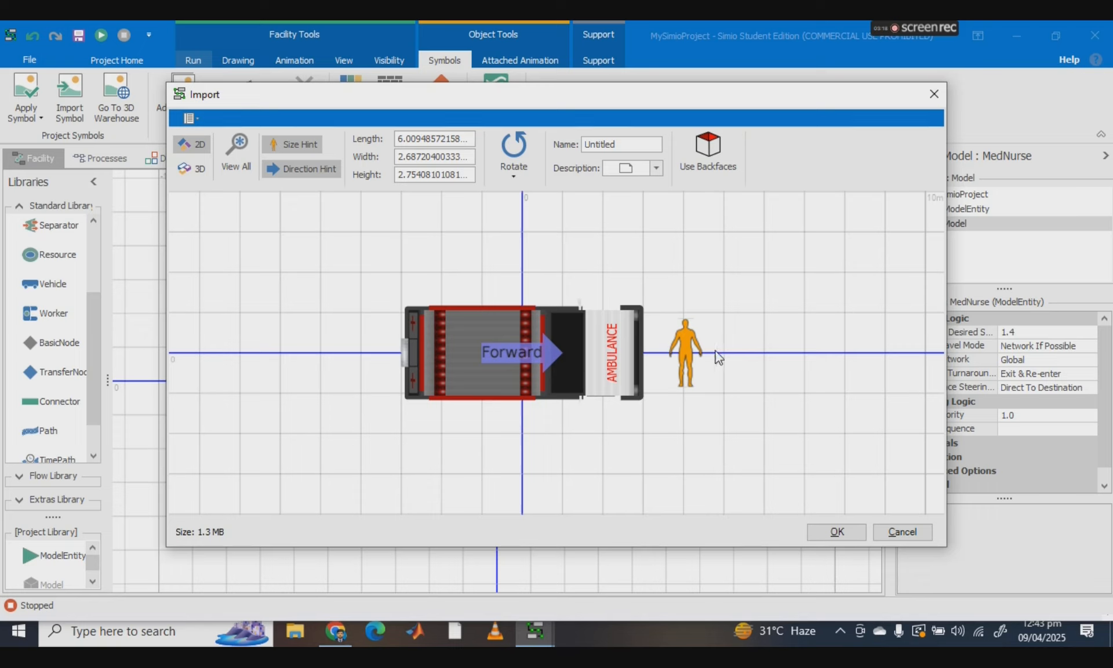
left_click(835, 532)
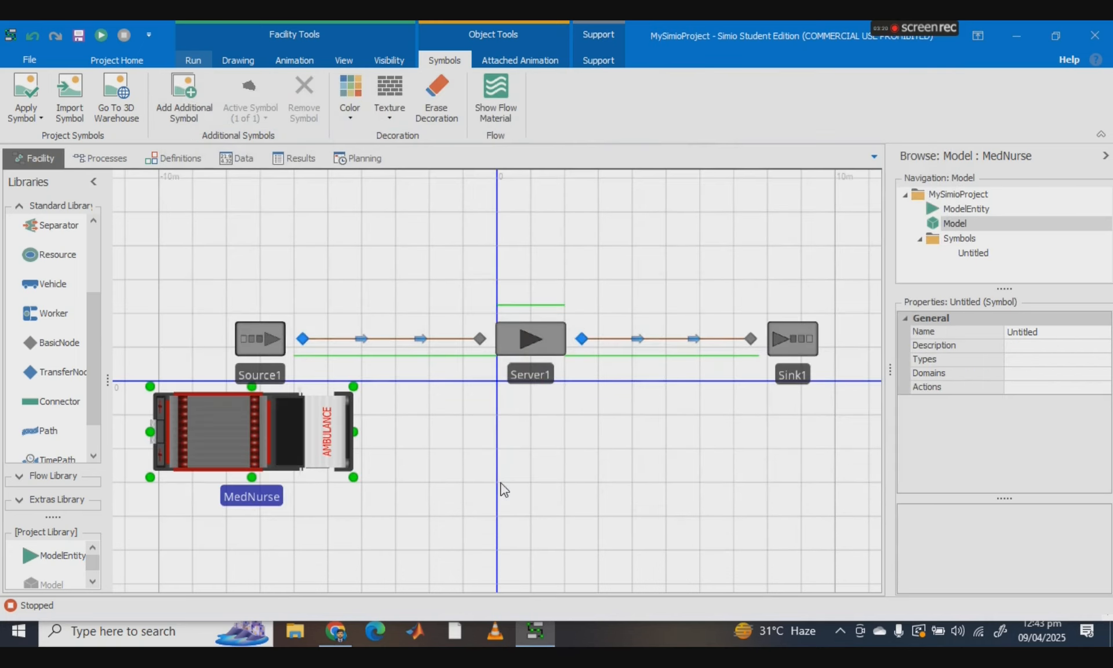
Shrink MedNurse's ambulance symbol to about 70 percent of its size and show the facility in 3D.
left_click_drag(352, 387, 293, 445)
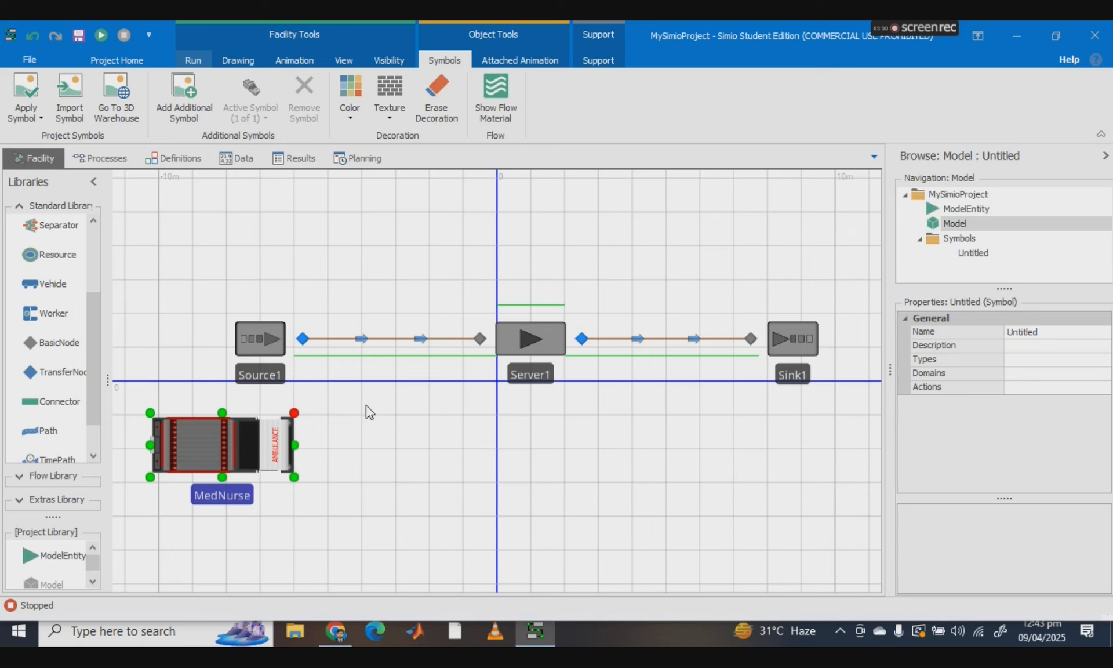
key("3")
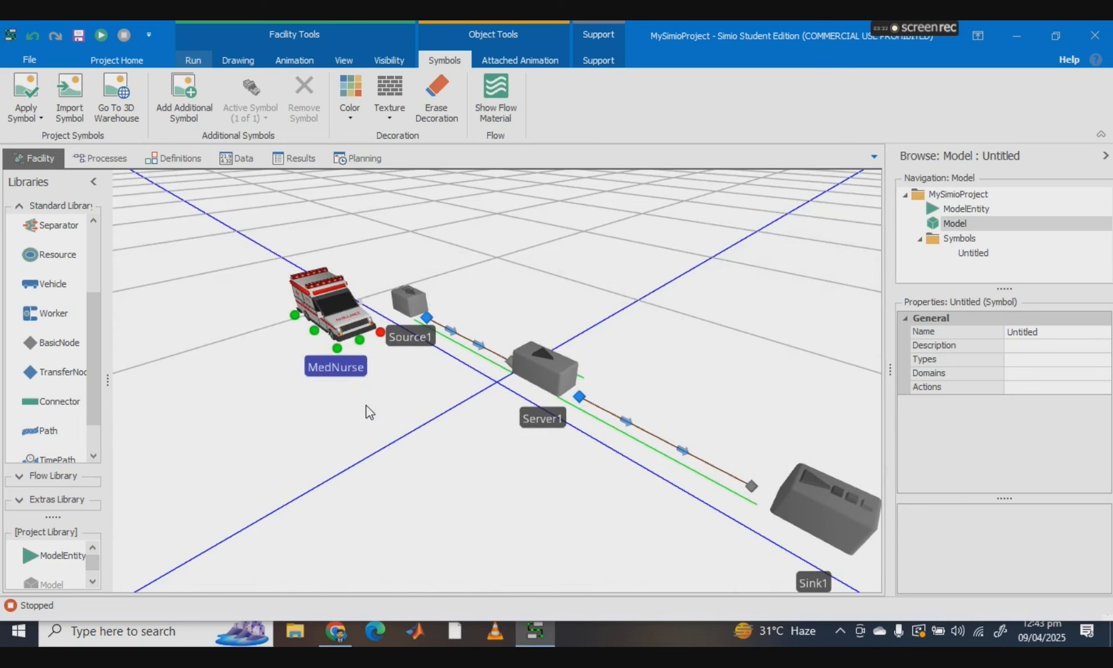
scroll(367, 405, "up", 5)
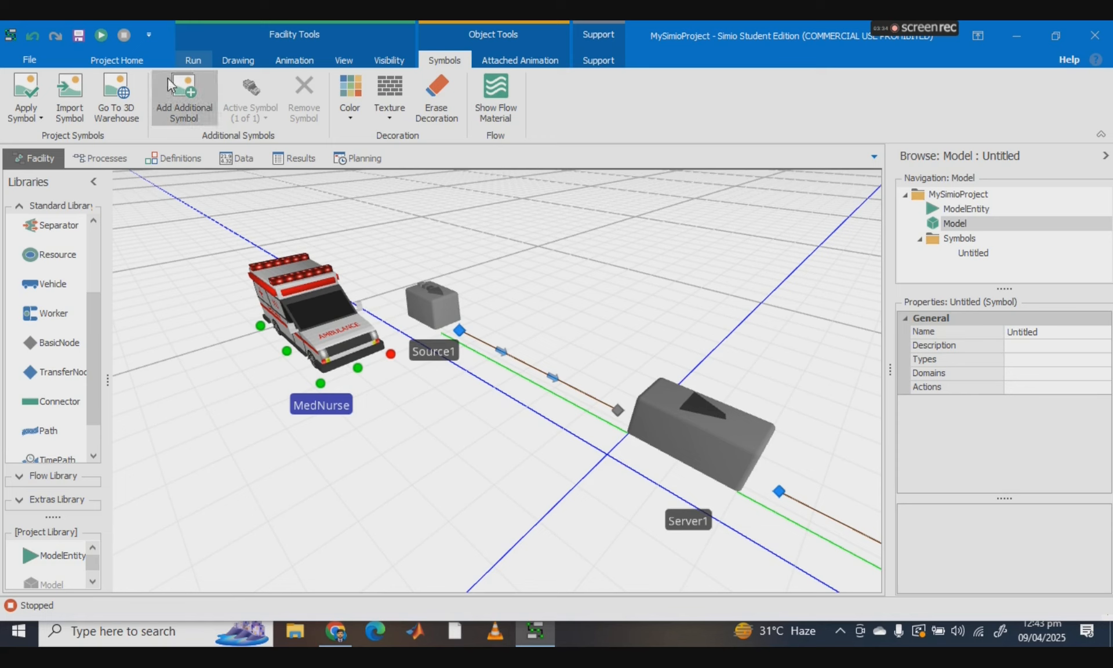
Move Source1 and MedNurse farther away from Server1, and run the simulation briefly before stopping it.
left_click(193, 60)
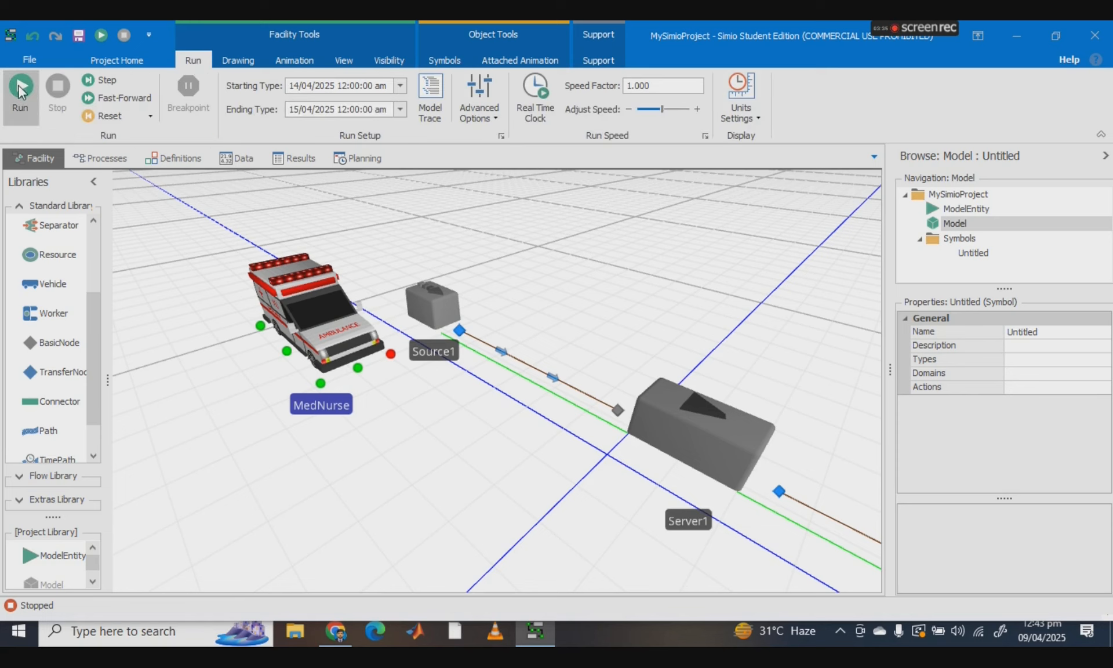
left_click_drag(430, 305, 286, 228)
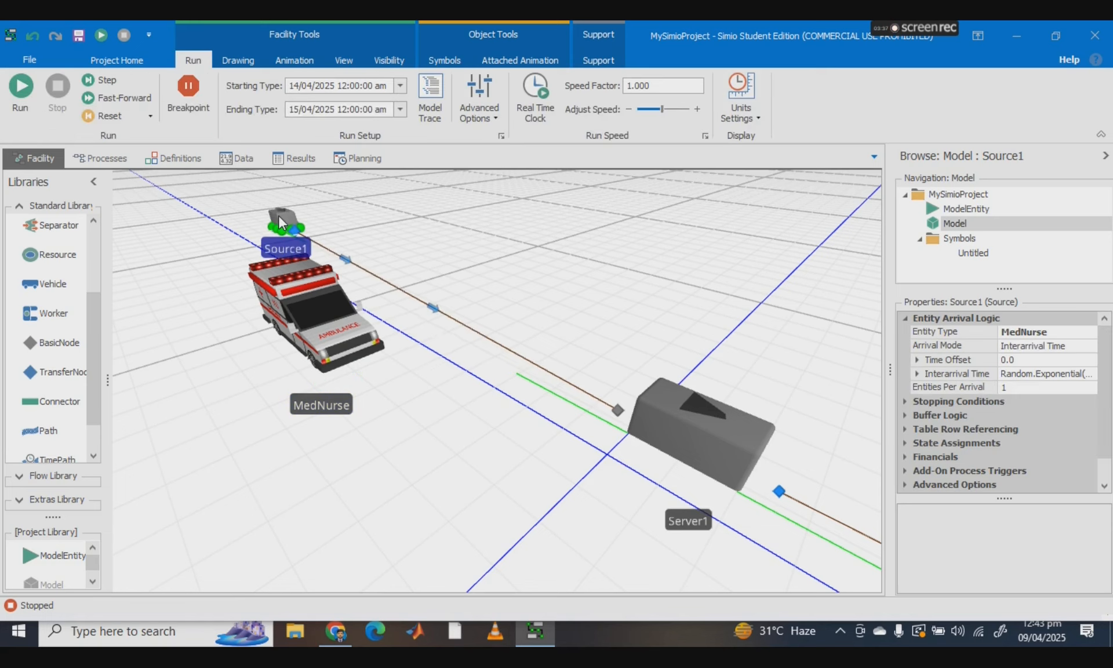
left_click_drag(316, 306, 257, 262)
left_click(20, 87)
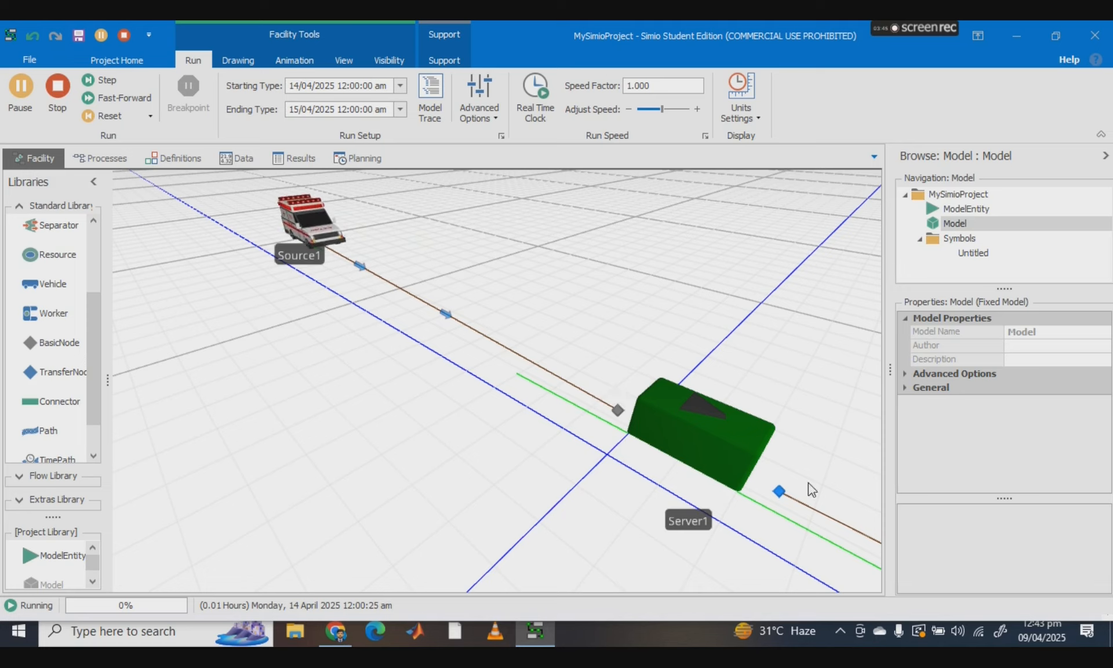
left_click(43, 99)
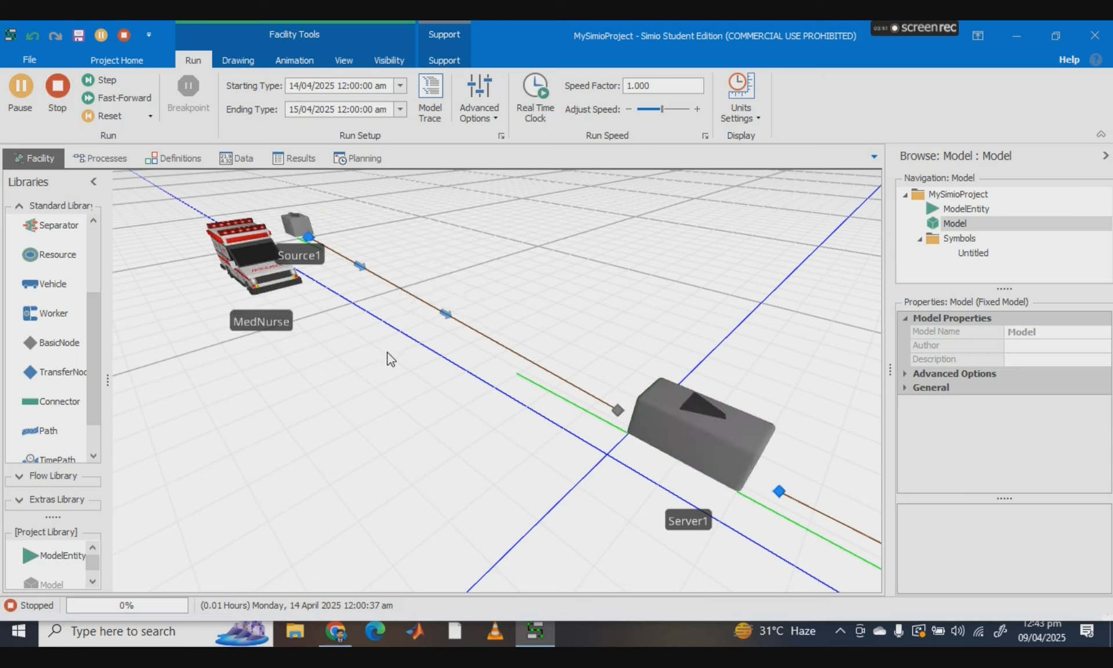
Apply the static Female symbol from the People library to MedNurse, discarding the stray Worker placement.
left_click(238, 251)
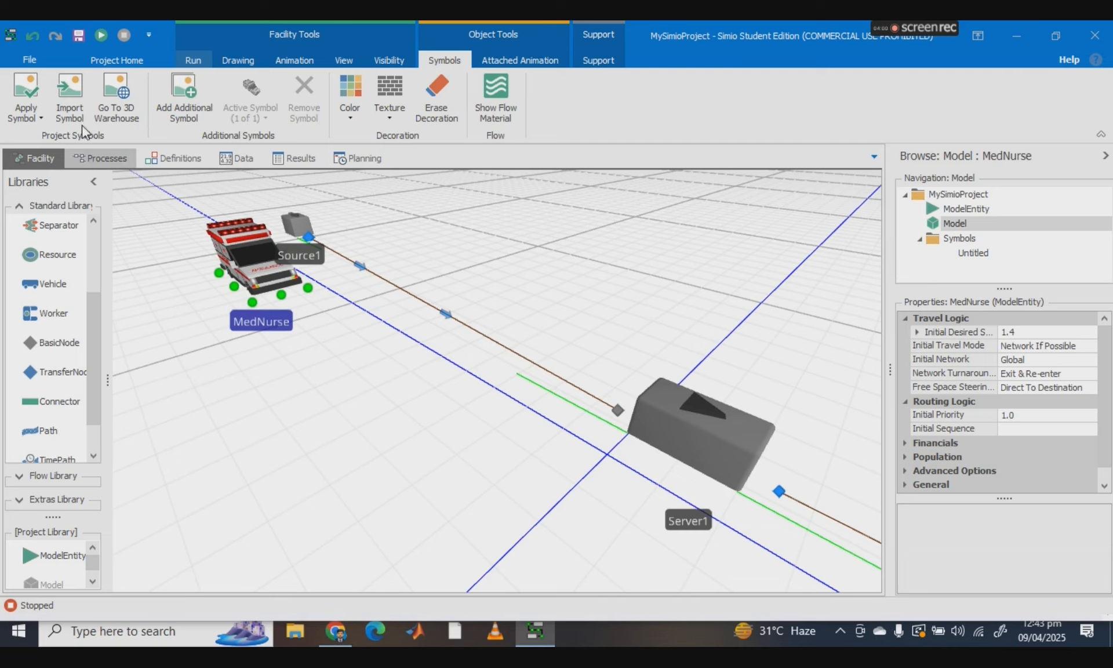
left_click(10, 102)
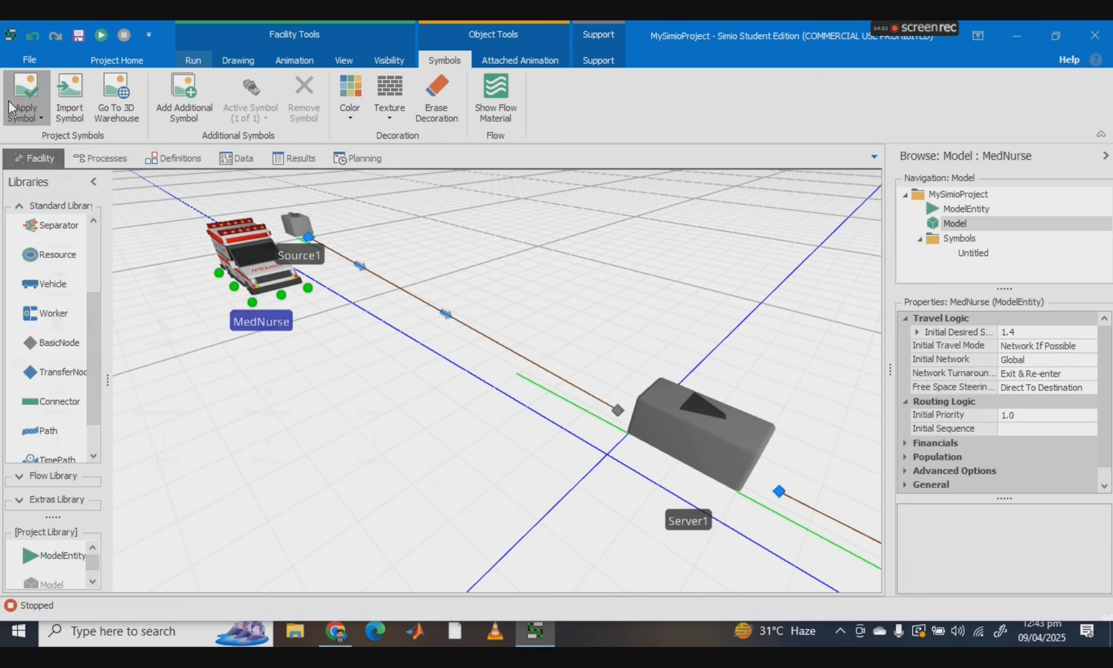
scroll(261, 356, "down", 10)
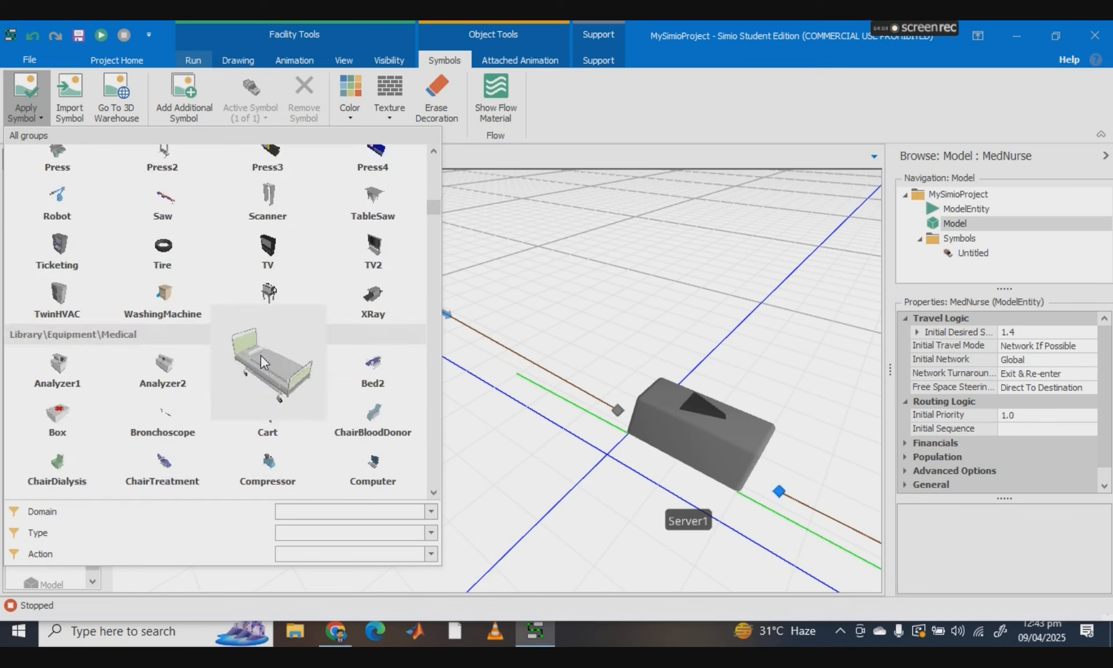
scroll(261, 356, "down", 10)
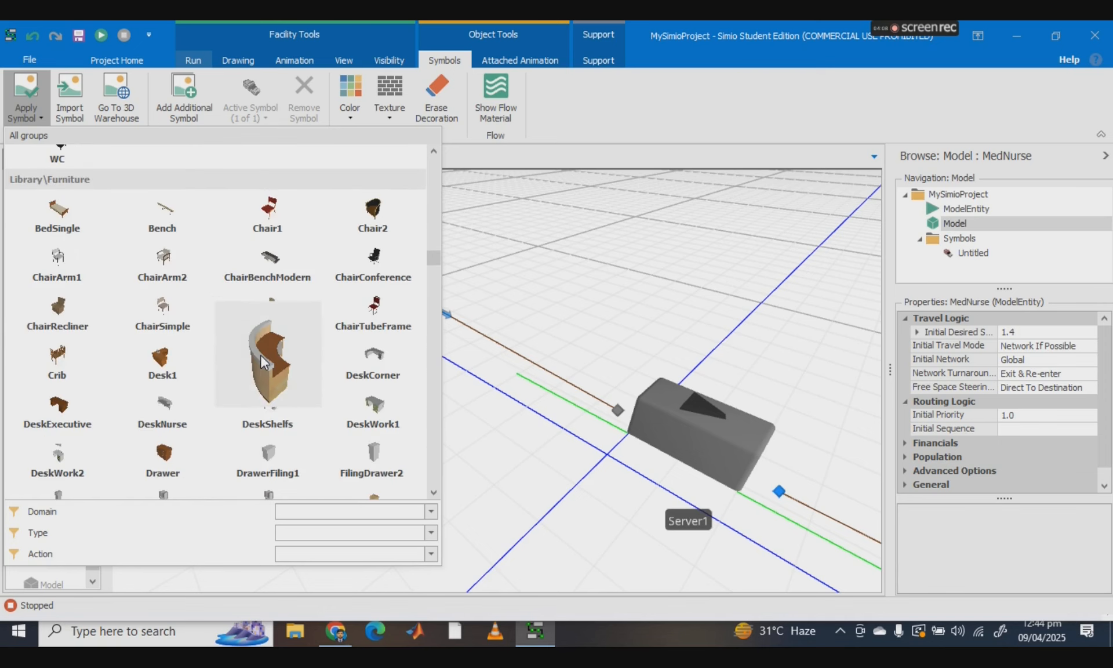
scroll(260, 356, "down", 10)
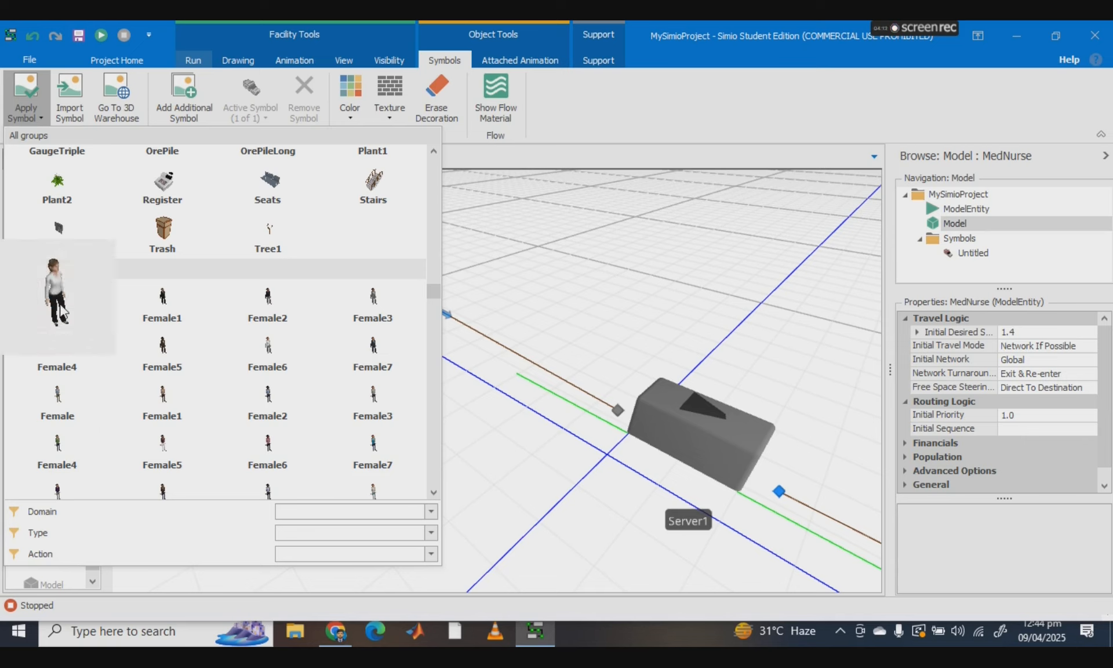
left_click(61, 304)
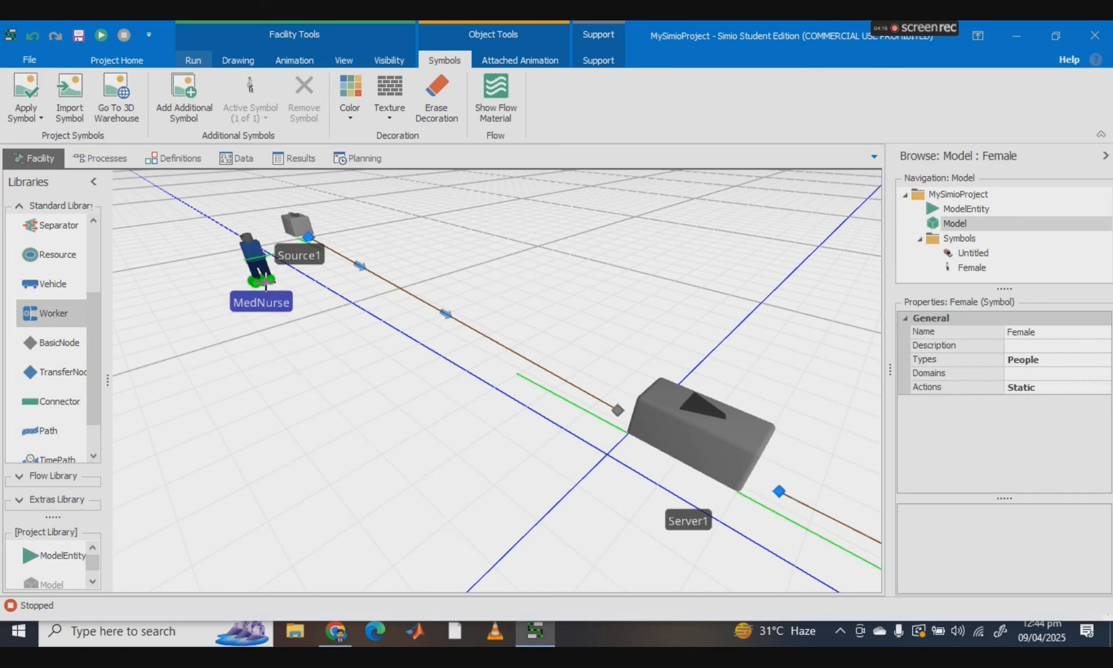
left_click_drag(53, 314, 246, 377)
key("Escape")
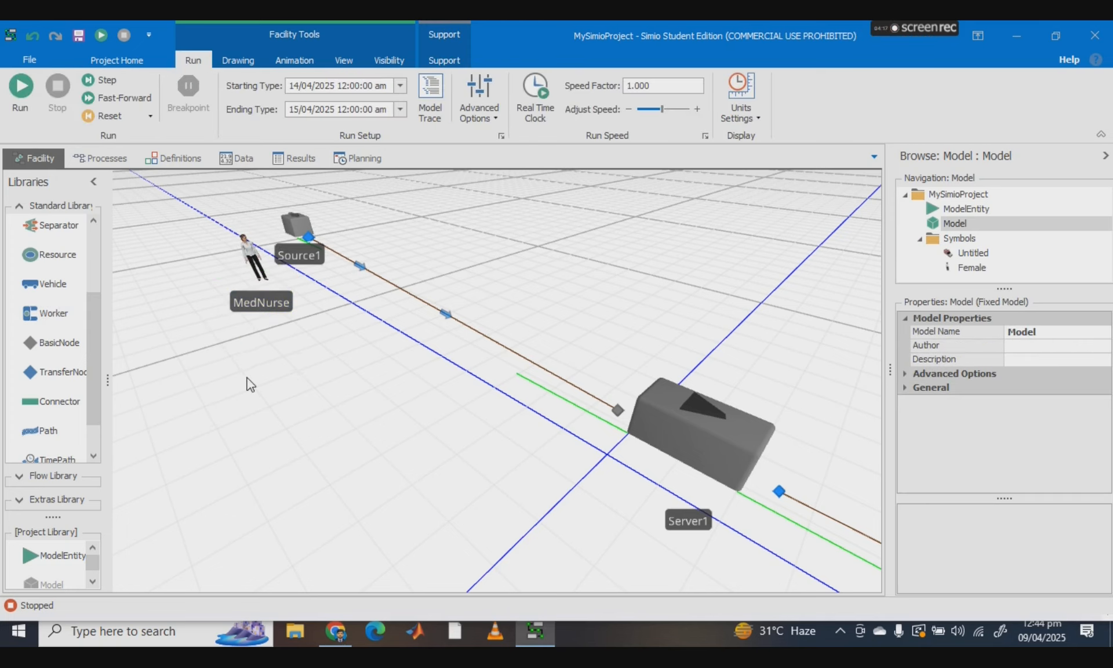
Run the simulation to watch how the Female figures travel from Source1 to Server1, and stop it.
scroll(258, 265, "up", 5)
scroll(258, 264, "down", 5)
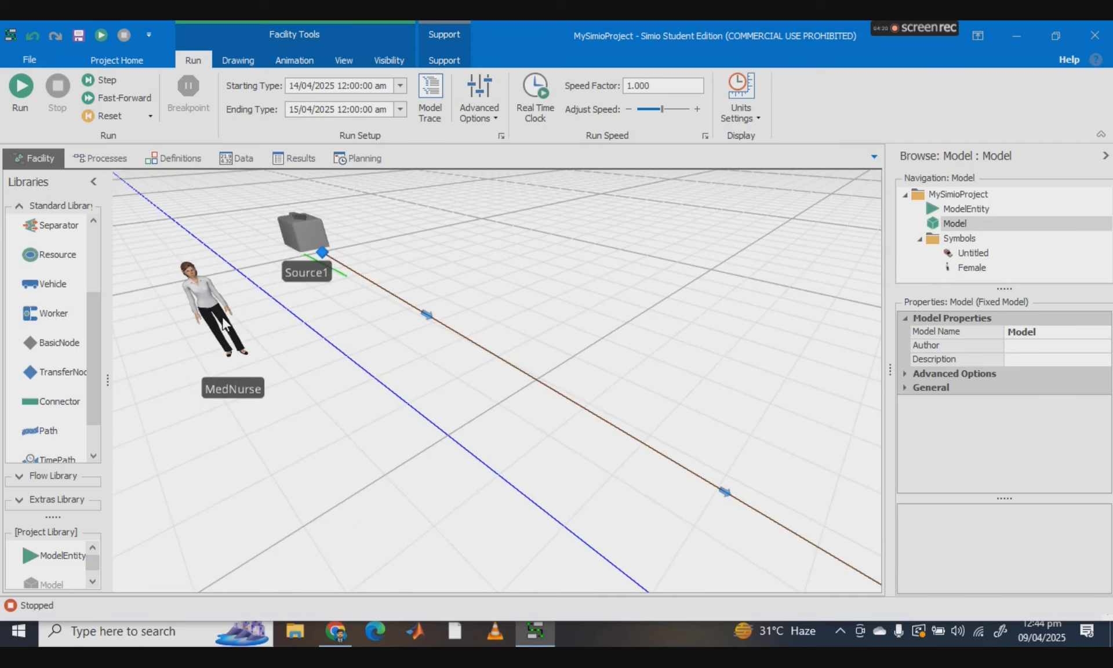
left_click(228, 316)
scroll(341, 410, "down", 2)
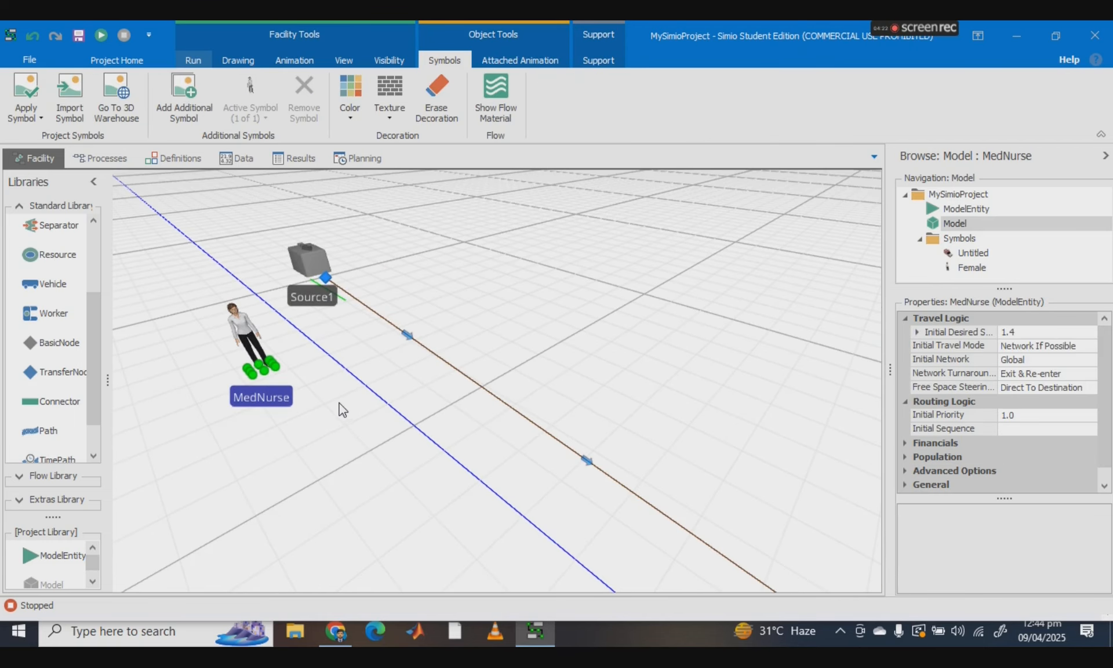
left_click(196, 60)
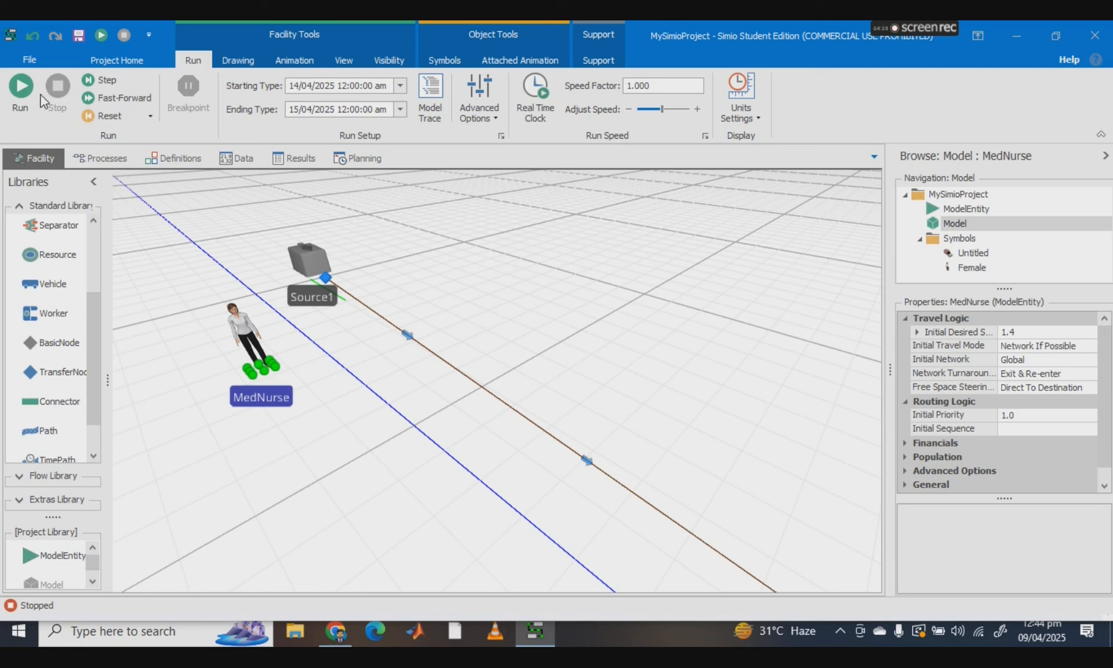
left_click(9, 91)
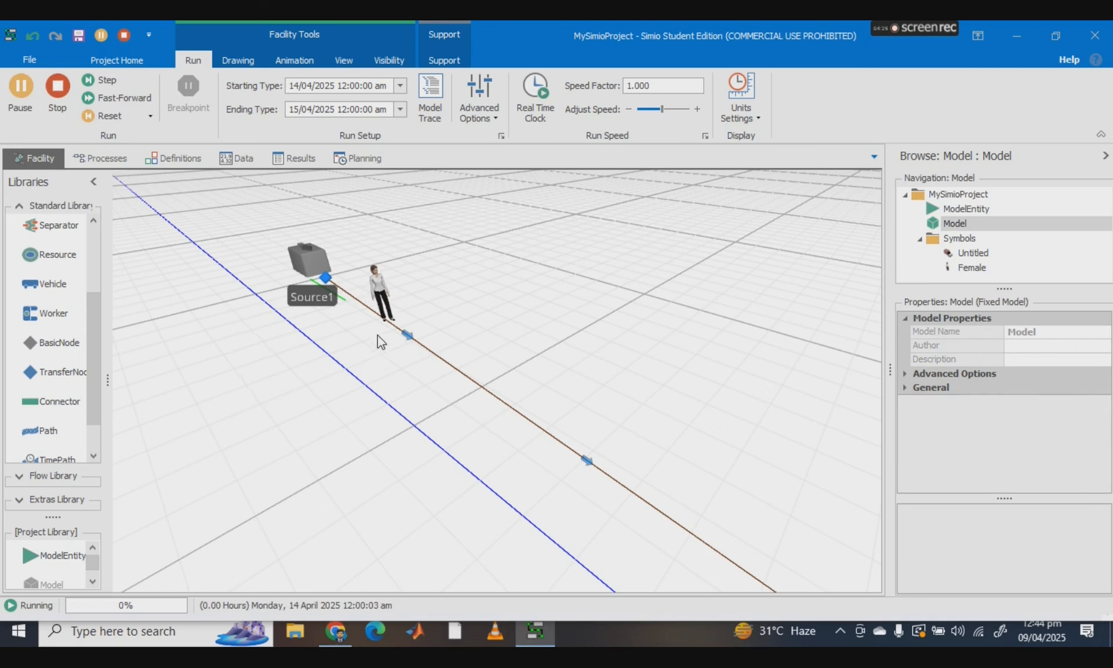
left_click_drag(455, 387, 412, 336)
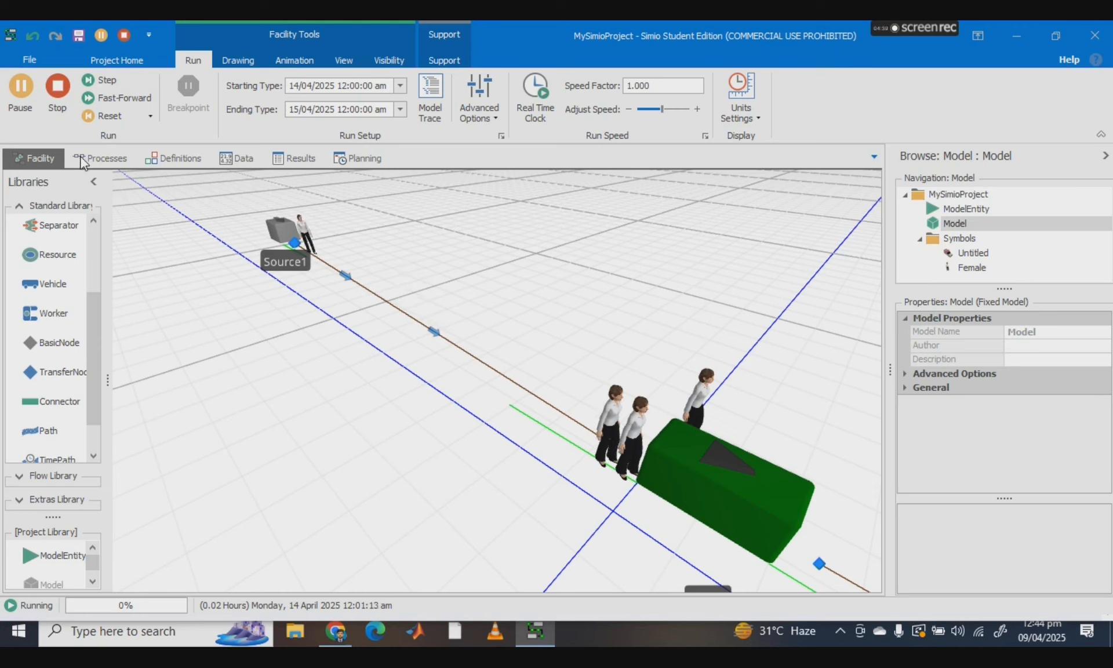
left_click(18, 83)
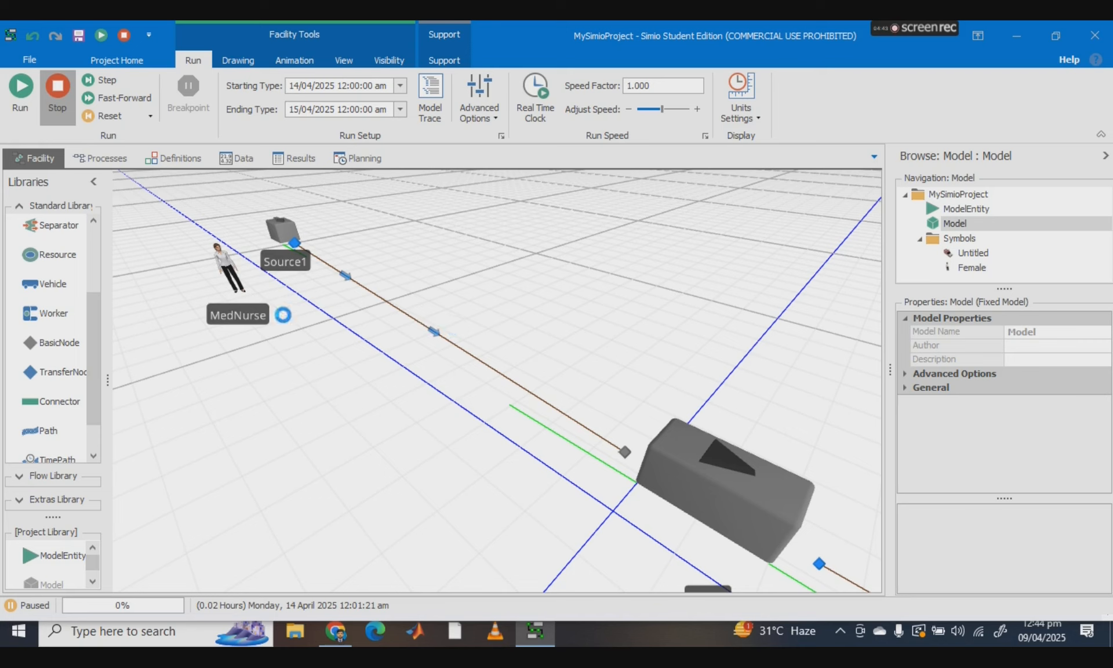
Check which object commands are offered for MedNurse with its static symbol, and dismiss them.
left_click(224, 269)
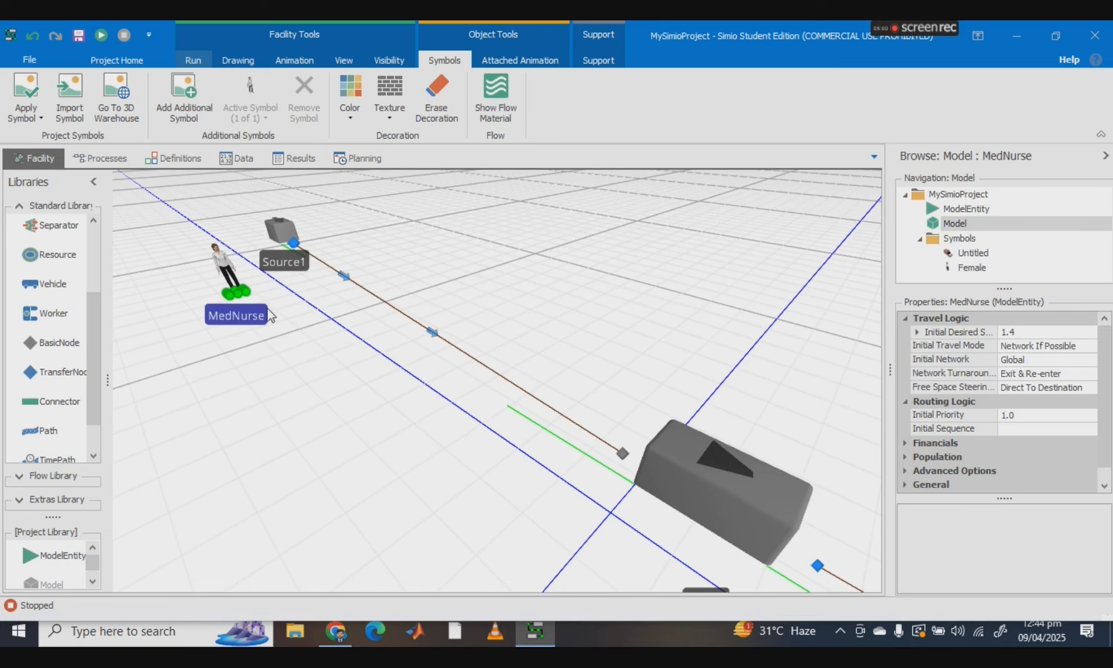
right_click(223, 264)
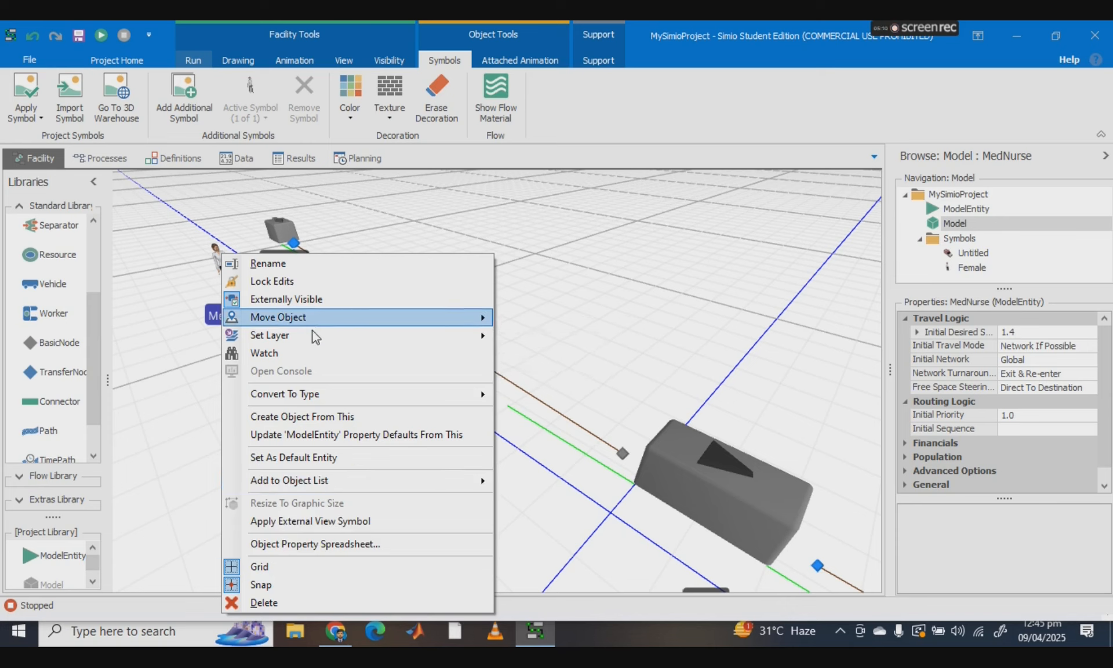
left_click(205, 412)
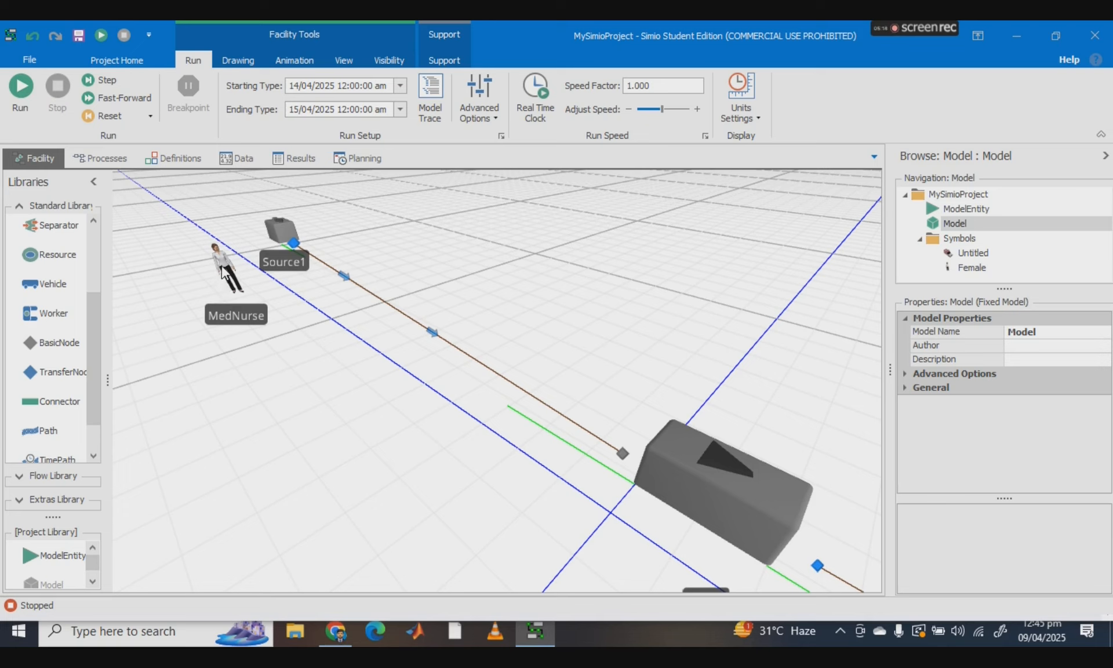
Browse the animated people symbols and apply FemaleElderly from Library\People\Animated\Elderly\Female to MedNurse.
left_click(223, 272)
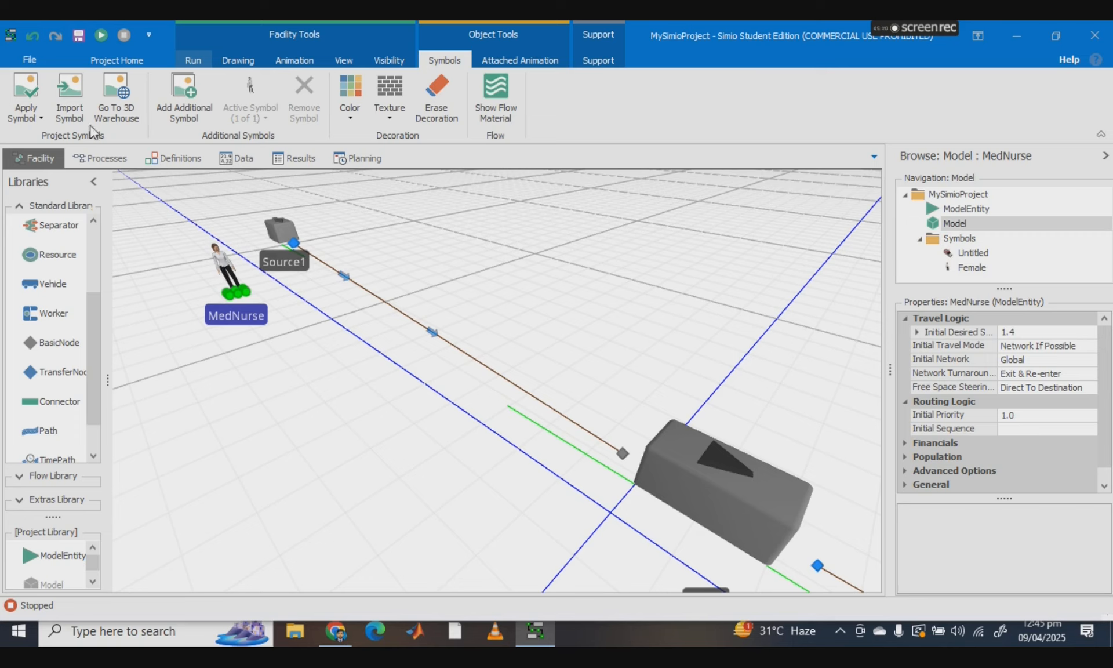
left_click(22, 107)
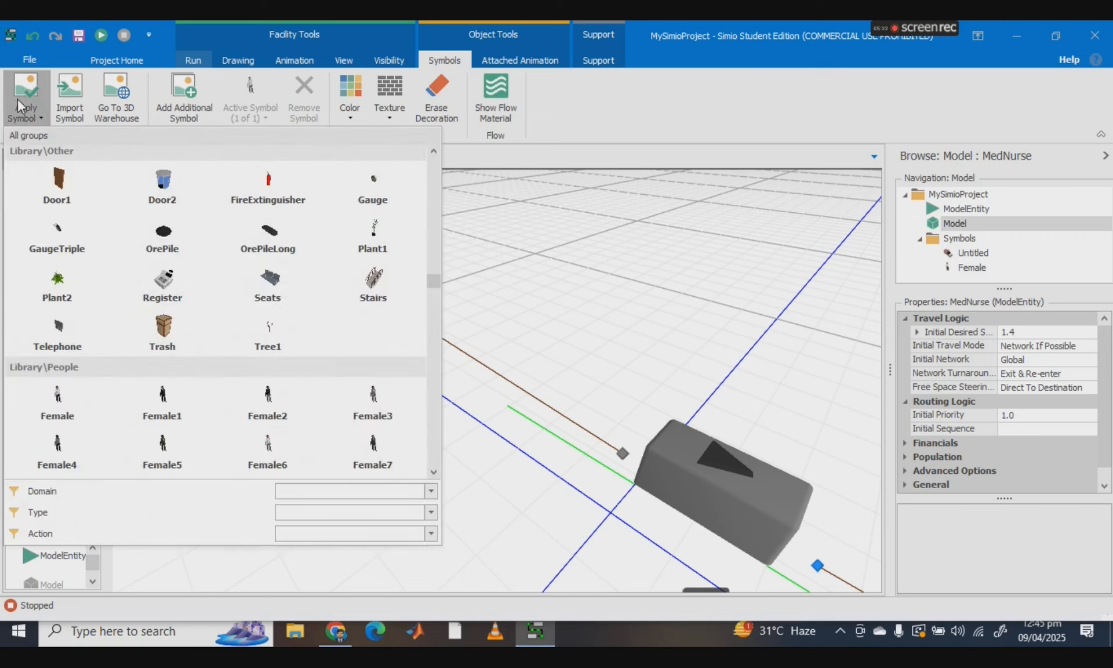
scroll(220, 355, "down", 5)
scroll(193, 355, "down", 3)
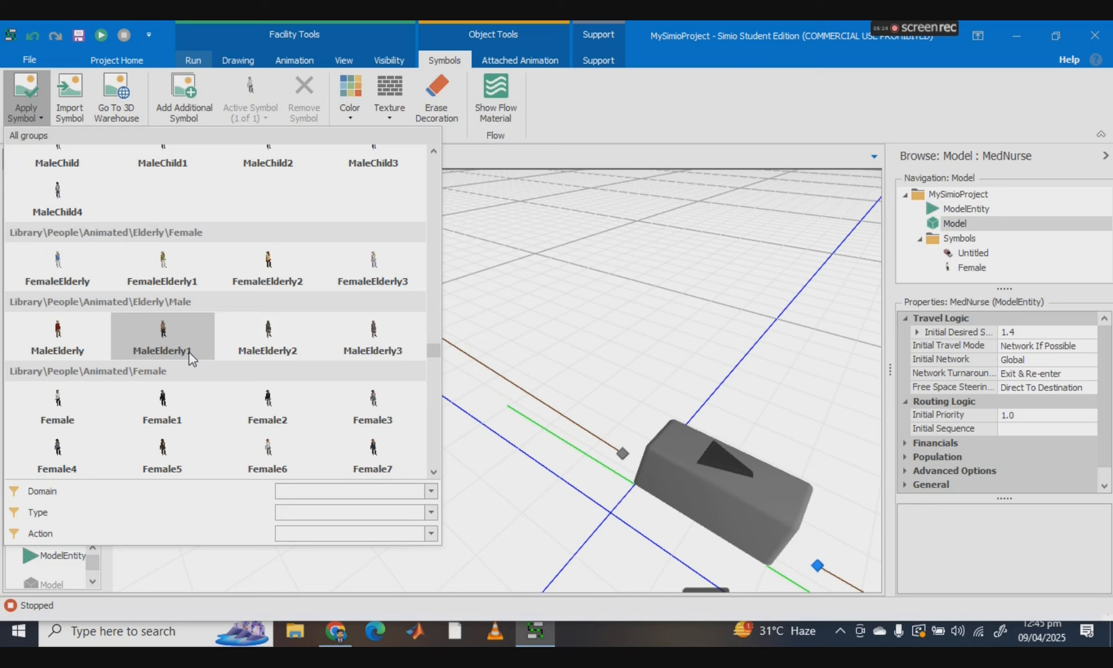
mouse_move(164, 262)
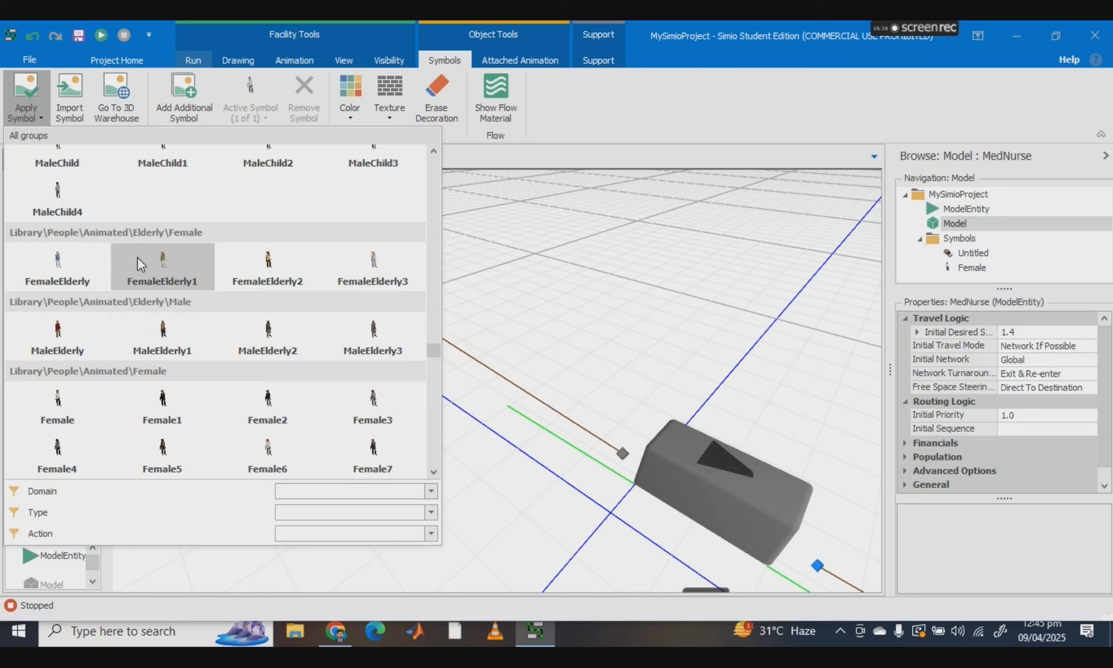
scroll(134, 257, "up", 3)
scroll(124, 256, "up", 10)
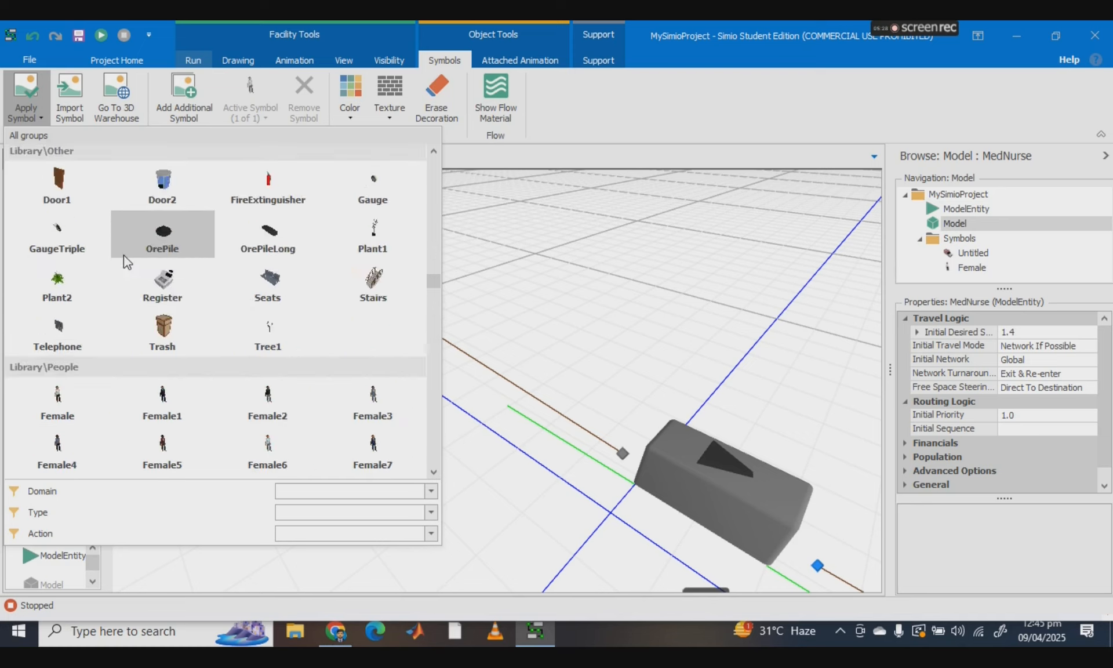
scroll(124, 255, "down", 3)
scroll(124, 256, "down", 10)
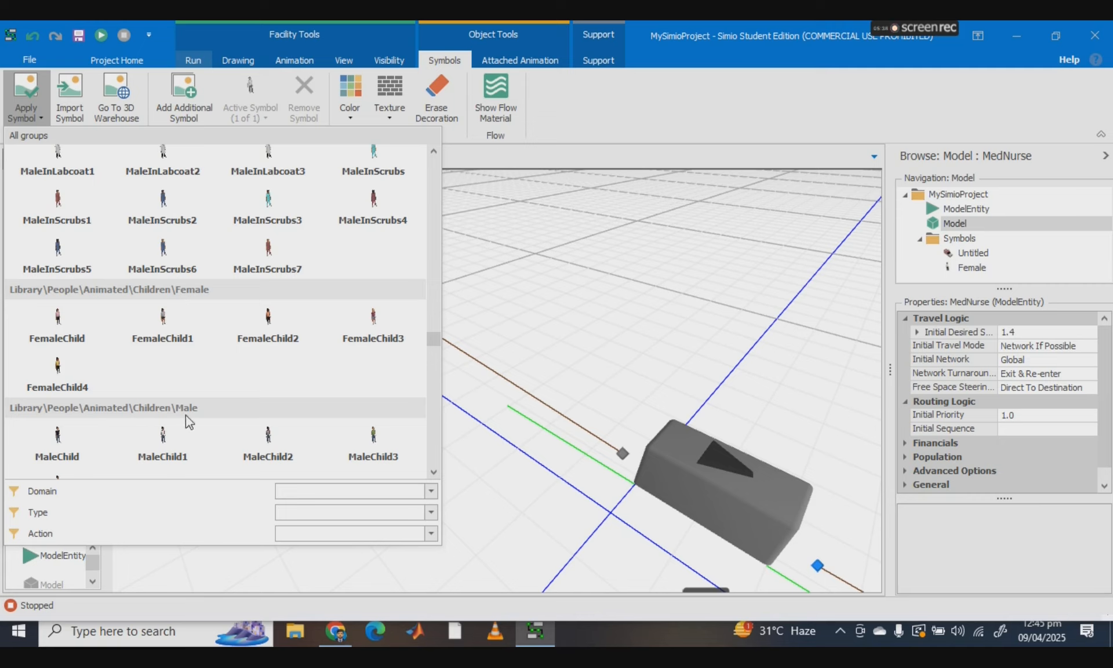
scroll(191, 384, "down", 3)
mouse_move(178, 427)
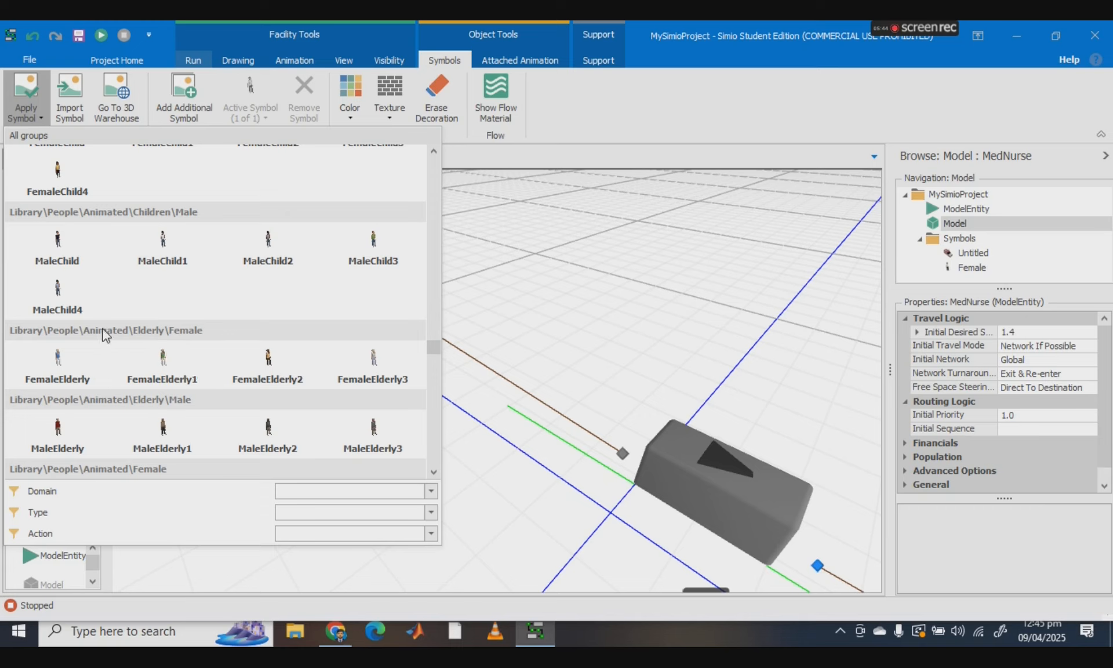
mouse_move(65, 362)
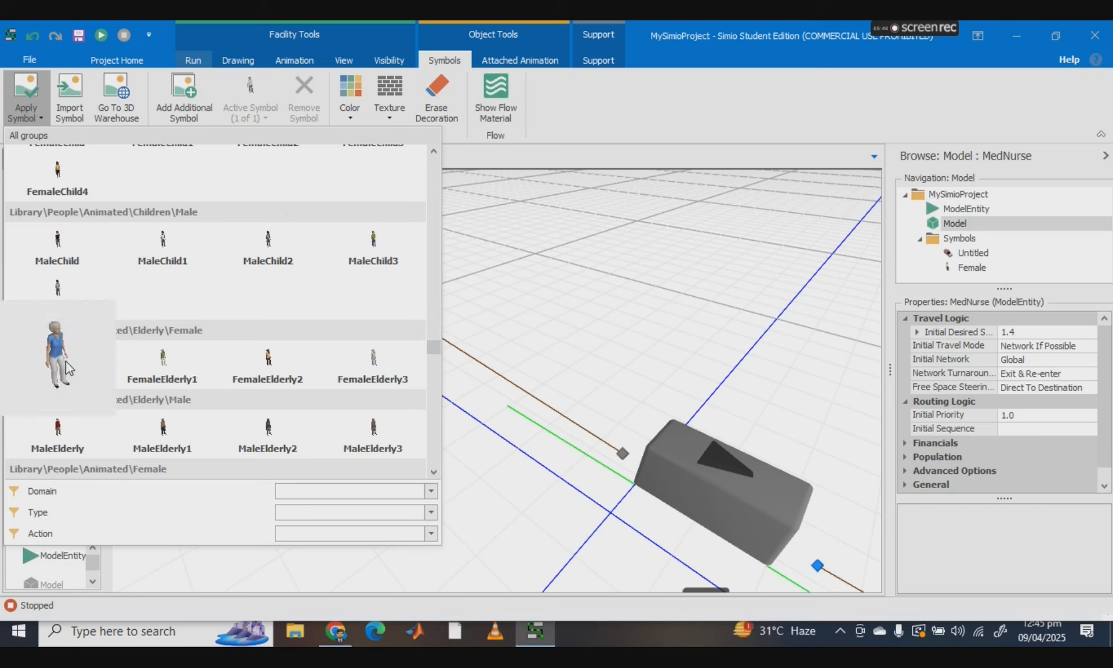
left_click(65, 361)
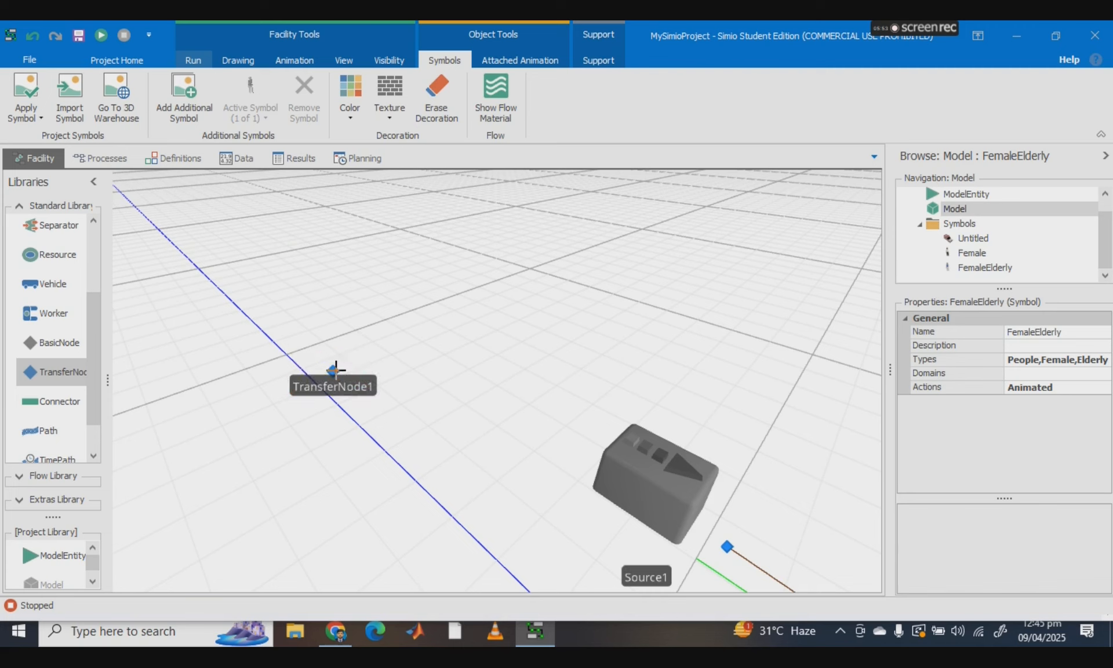
Cancel the stray TransferNode placement and undo the accidental move of Source1.
key("Escape")
left_click(611, 484)
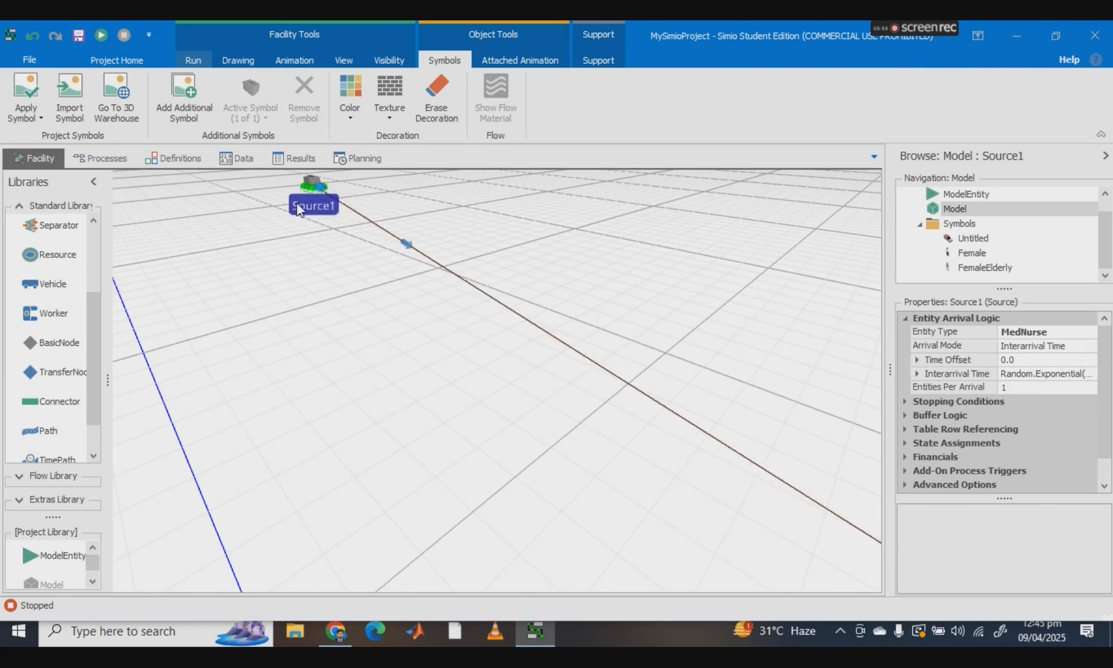
scroll(383, 390, "down", 5)
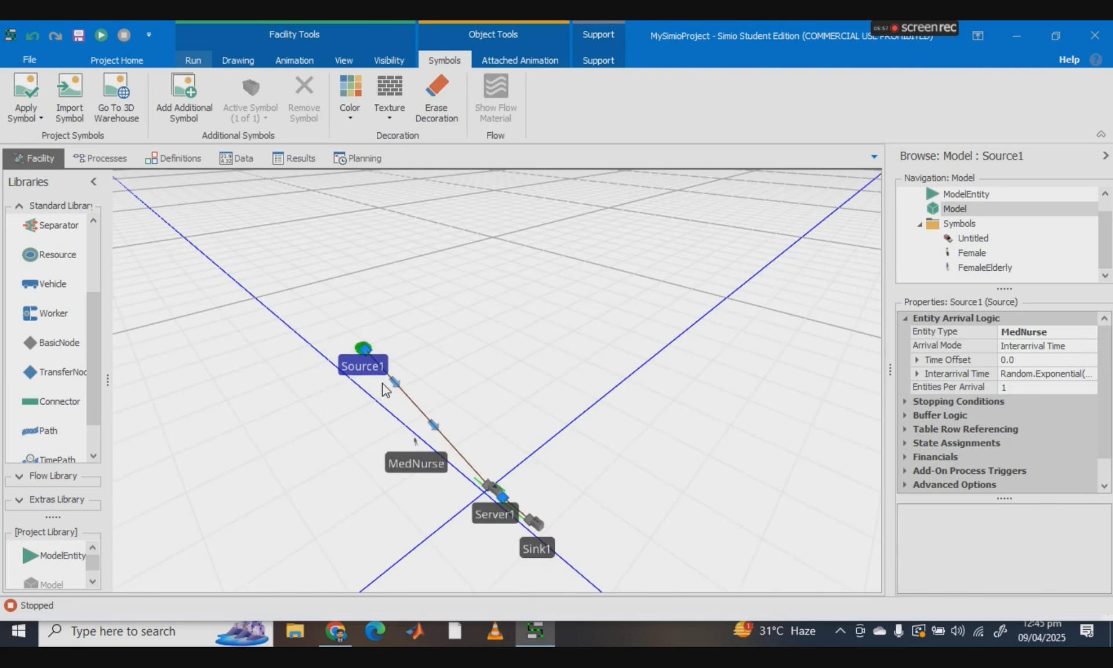
key("ctrl+z")
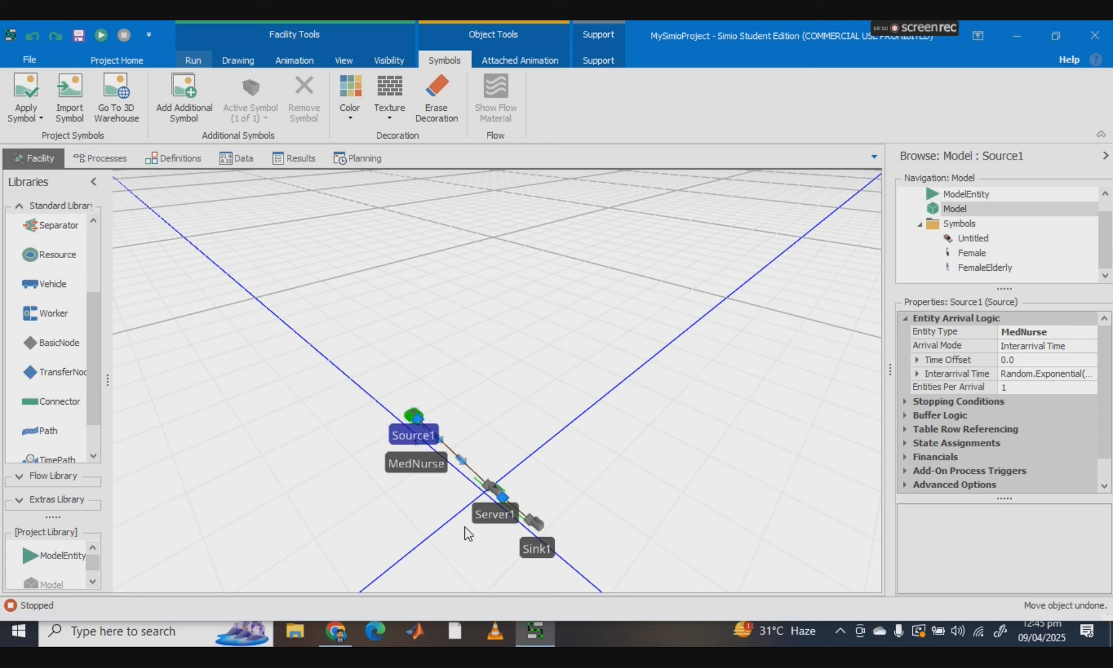
Enlarge MedNurse's elderly woman symbol beside Source1 to about twice its size.
left_click_drag(678, 382, 702, 303)
scroll(549, 344, "up", 4)
scroll(554, 351, "up", 5)
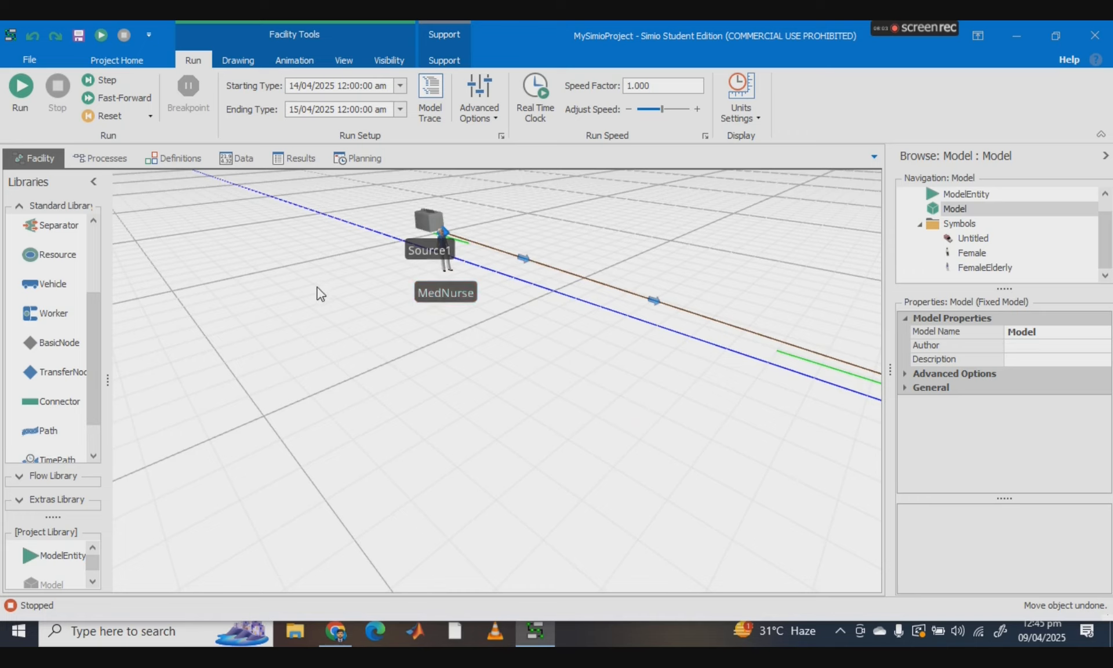
scroll(348, 359, "up", 2)
left_click(600, 342)
left_click_drag(600, 342, 468, 341)
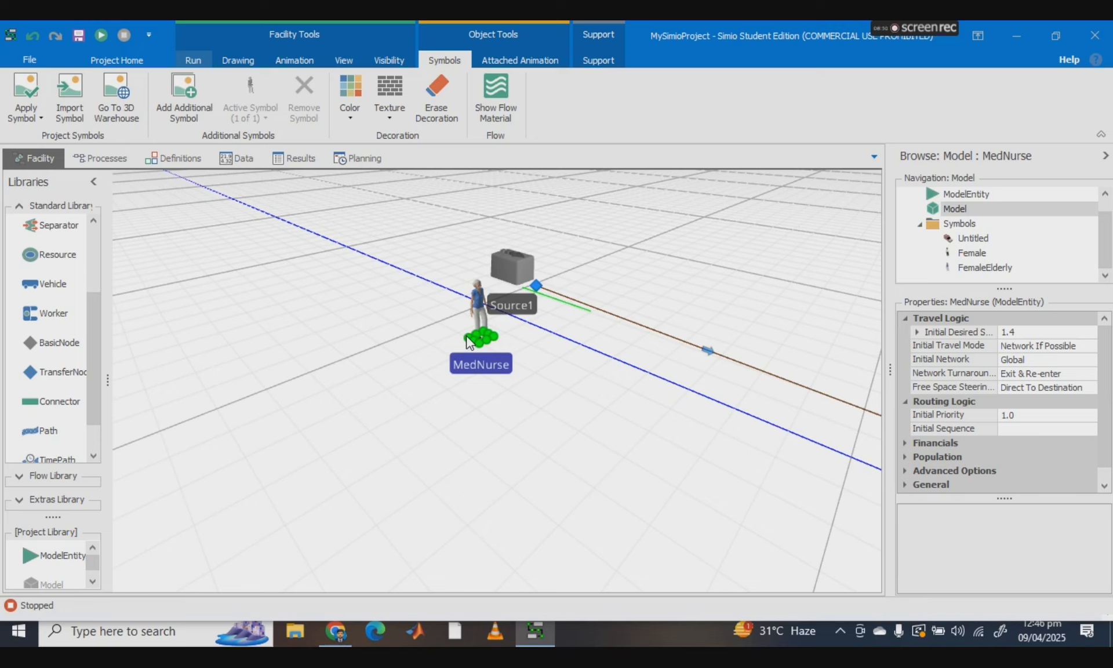
mouse_move(469, 341)
left_mouse_down()
mouse_move(422, 335)
mouse_move(452, 340)
left_mouse_up()
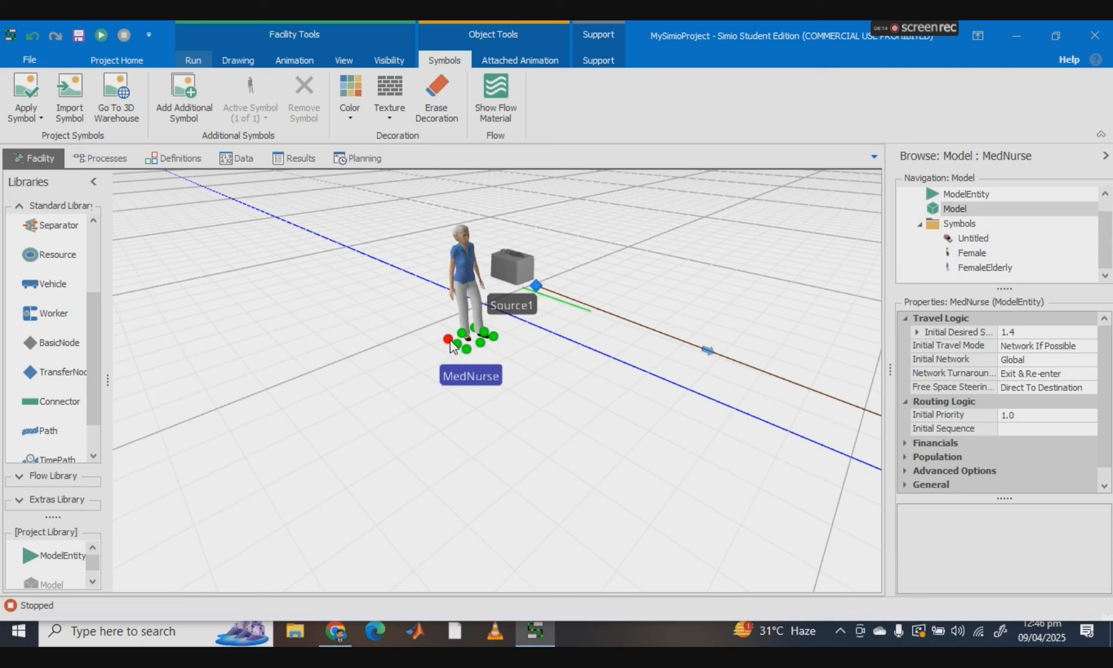
Run the simulation to watch the animated elderly women walk from Source1 toward Server1, and stop it.
left_click_drag(616, 452, 328, 306)
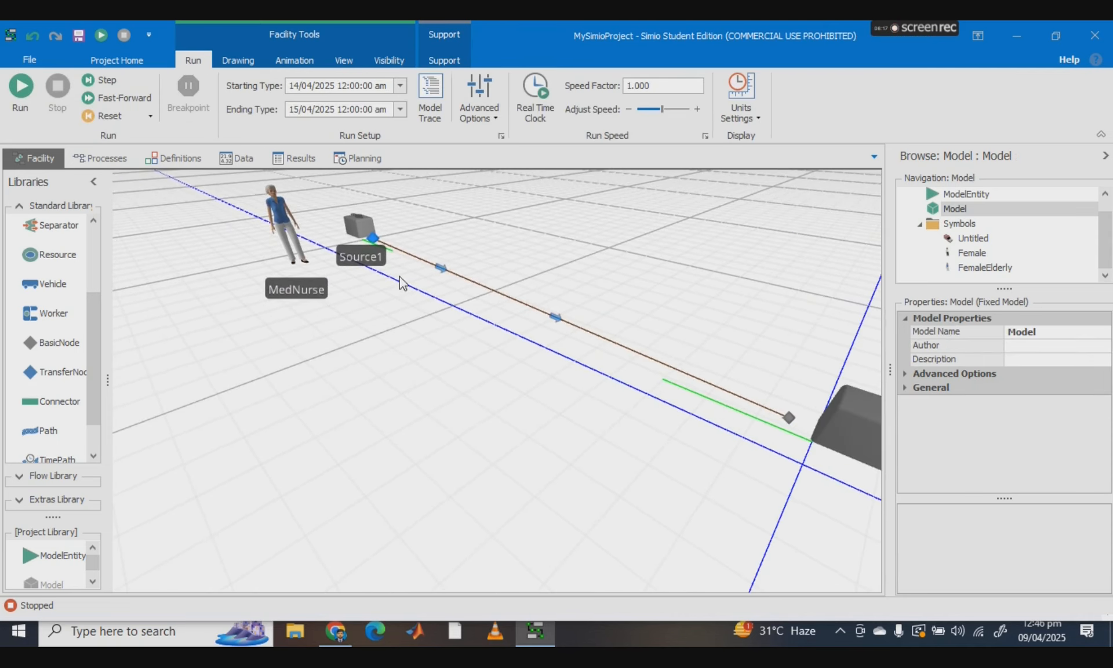
left_click(15, 89)
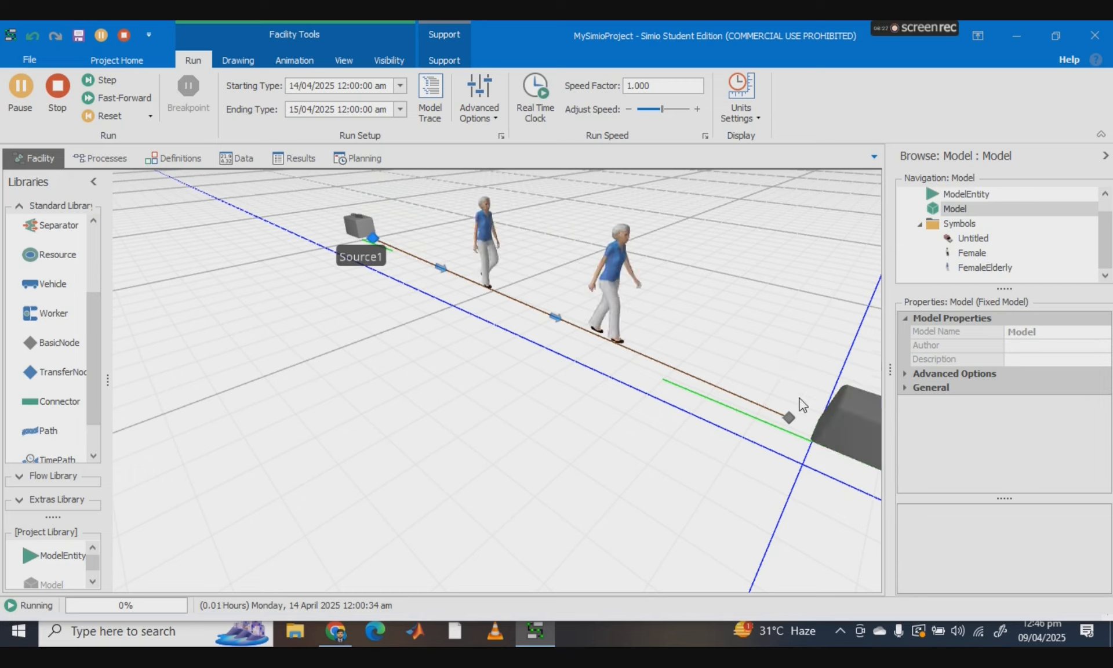
left_click(16, 93)
left_click(57, 88)
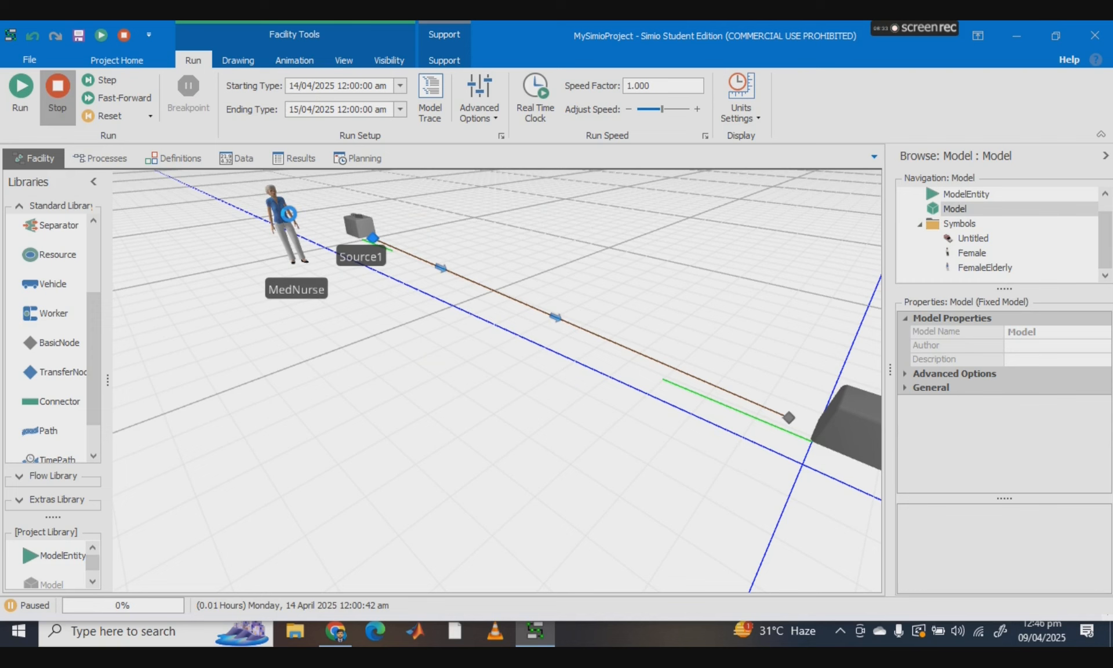
List the animations of MedNurse's active symbol and examine the index numbers and names of the standing, walking, running and sitting animations.
right_click(276, 213)
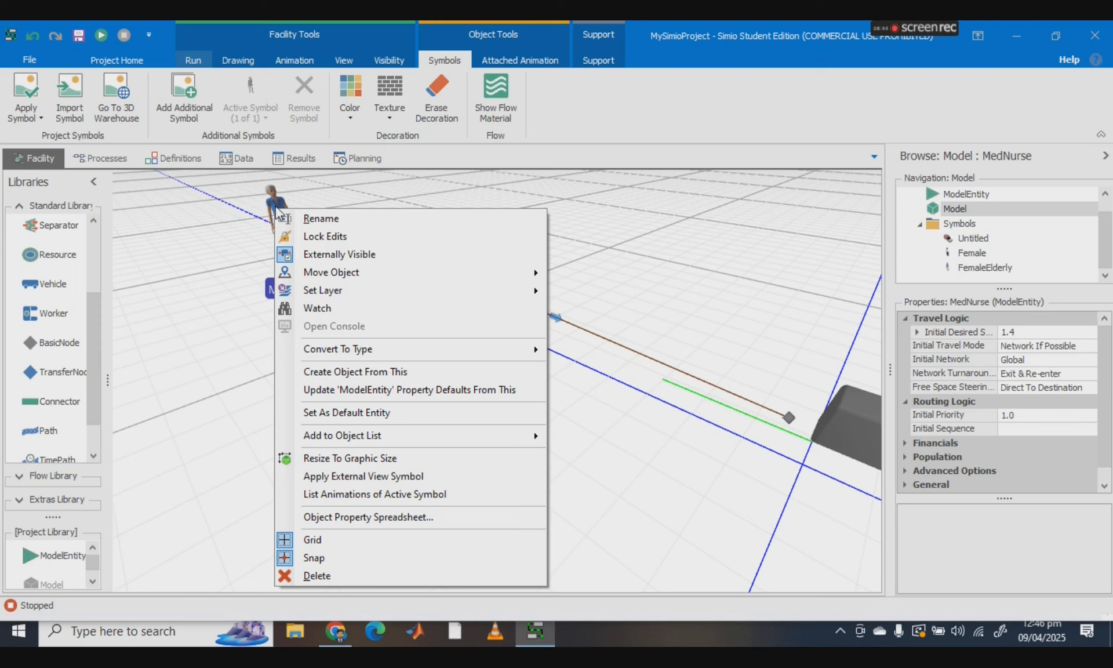
left_click(378, 494)
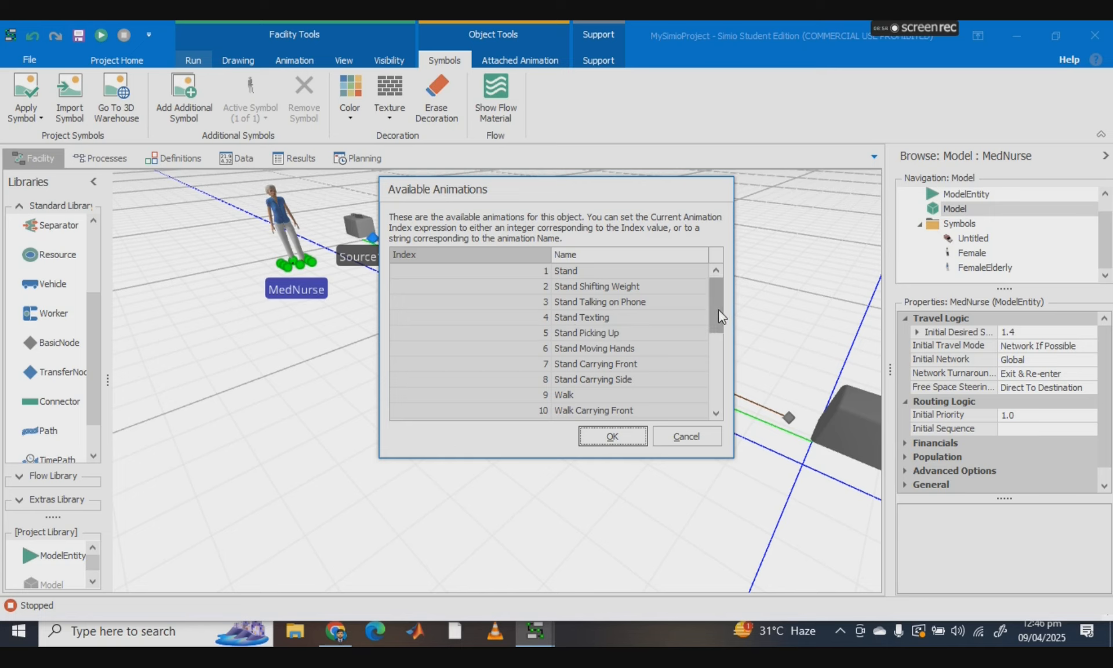
left_click_drag(718, 310, 718, 321)
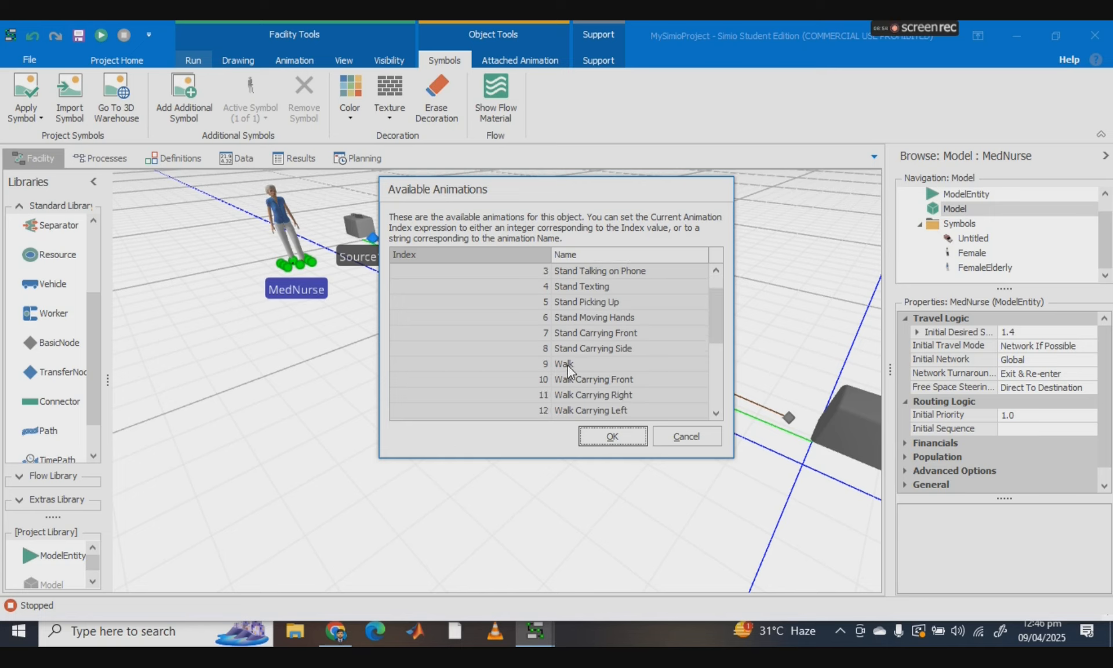
scroll(574, 380, "down", 2)
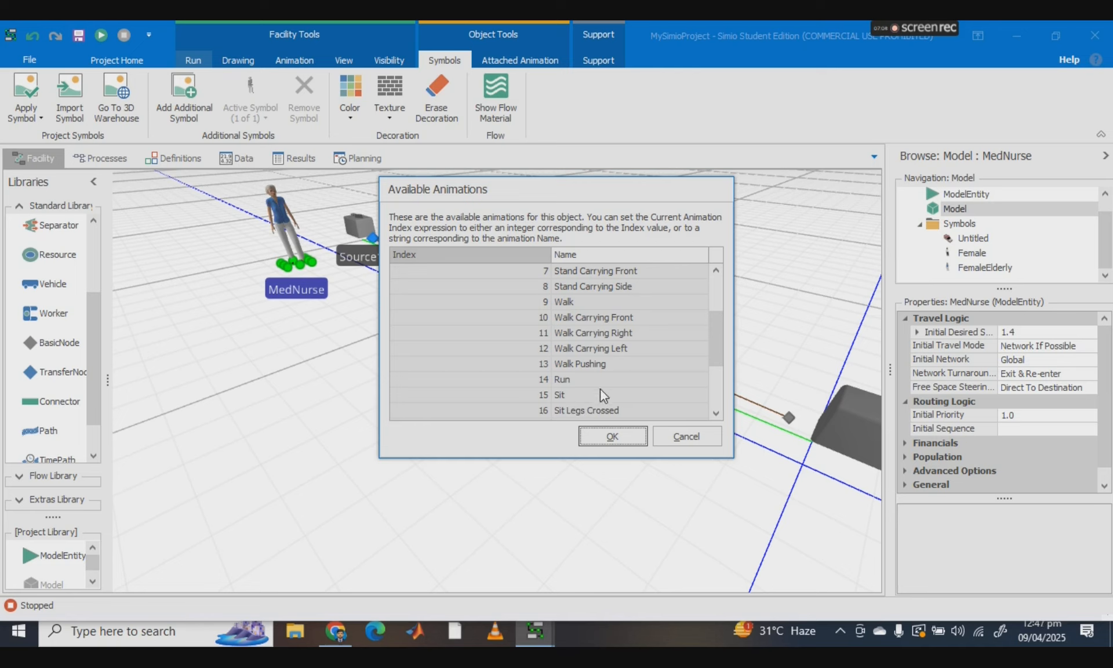
scroll(591, 354, "up", 1)
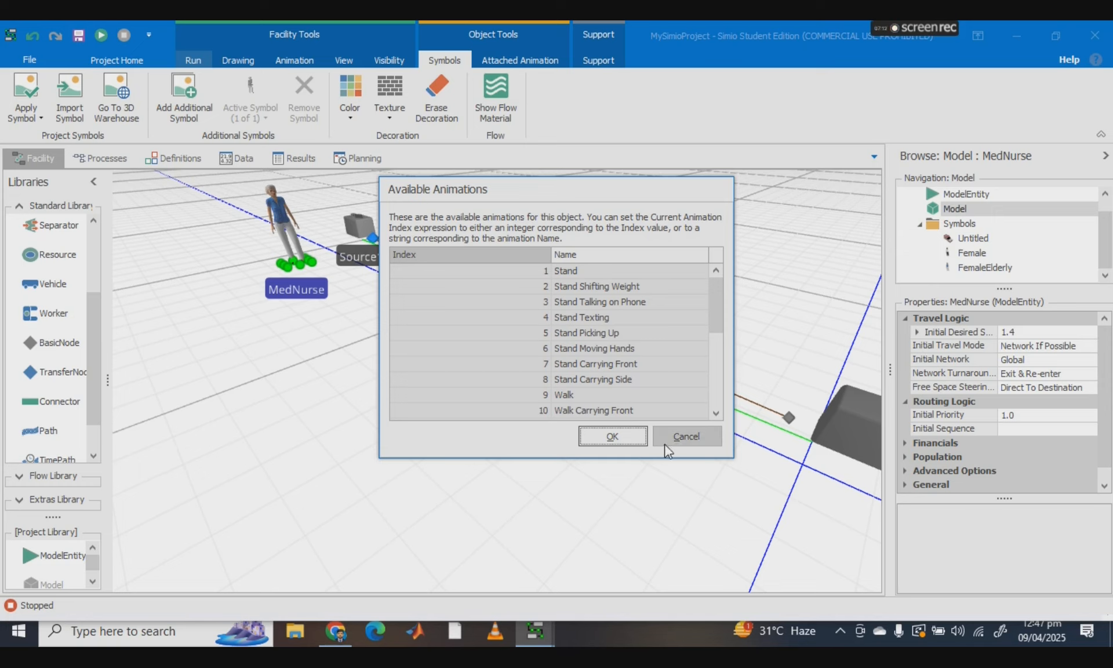
scroll(593, 363, "down", 1)
scroll(594, 363, "down", 1)
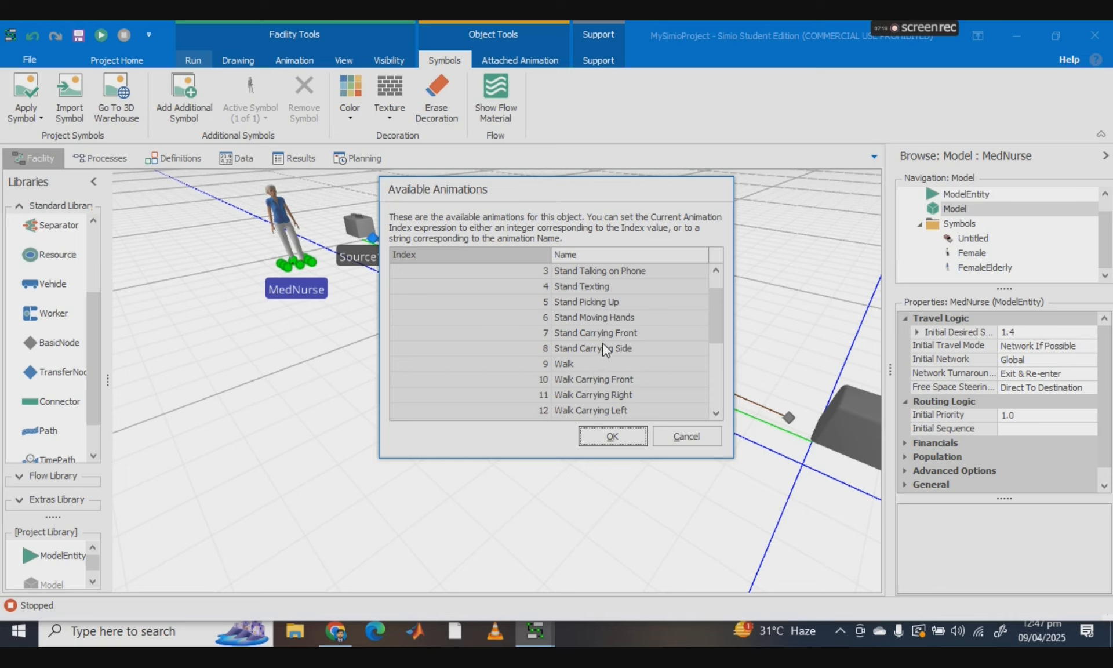
scroll(604, 346, "down", 5)
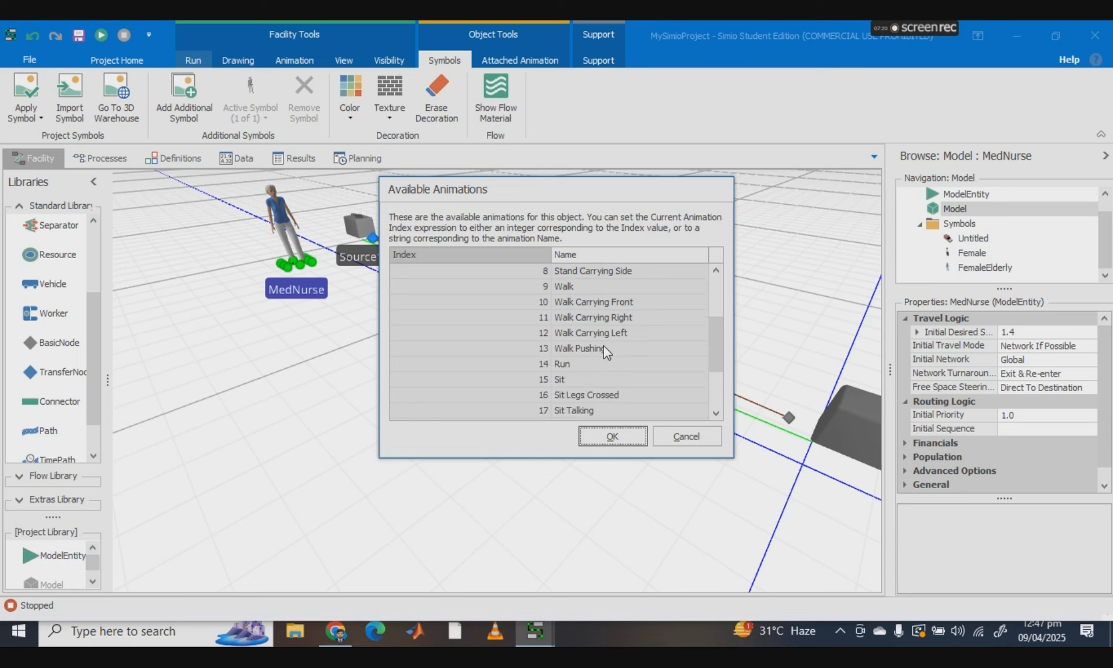
left_click(559, 367)
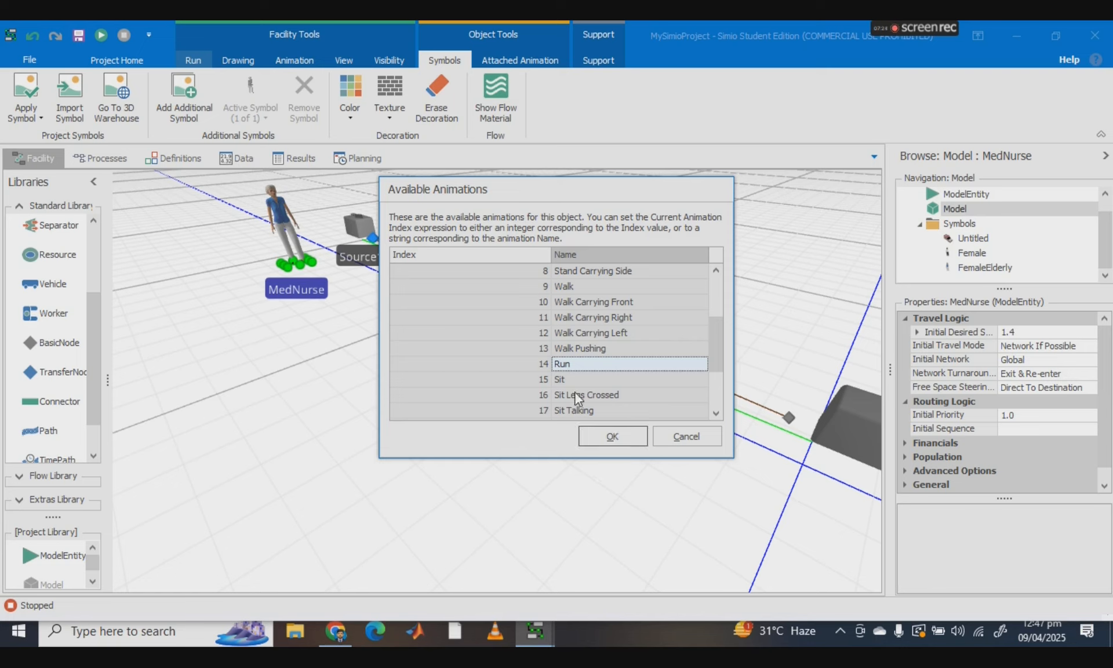
left_click(609, 439)
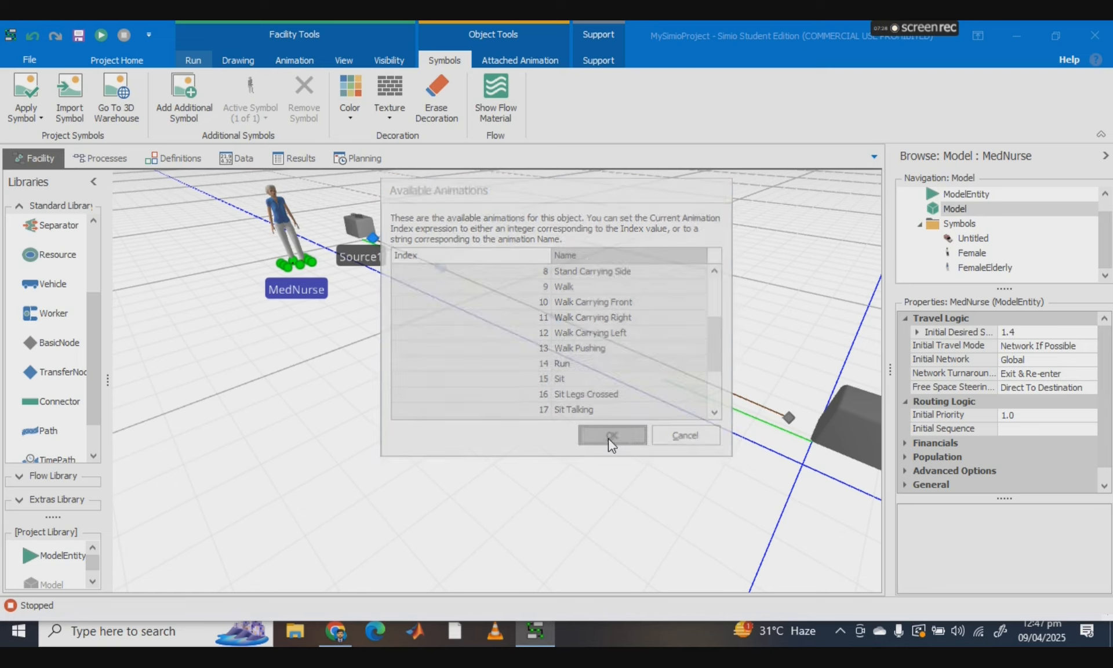
In ModelEntity's state definitions, set the initial state value of the Animation string state variable to 13.
left_click(971, 194)
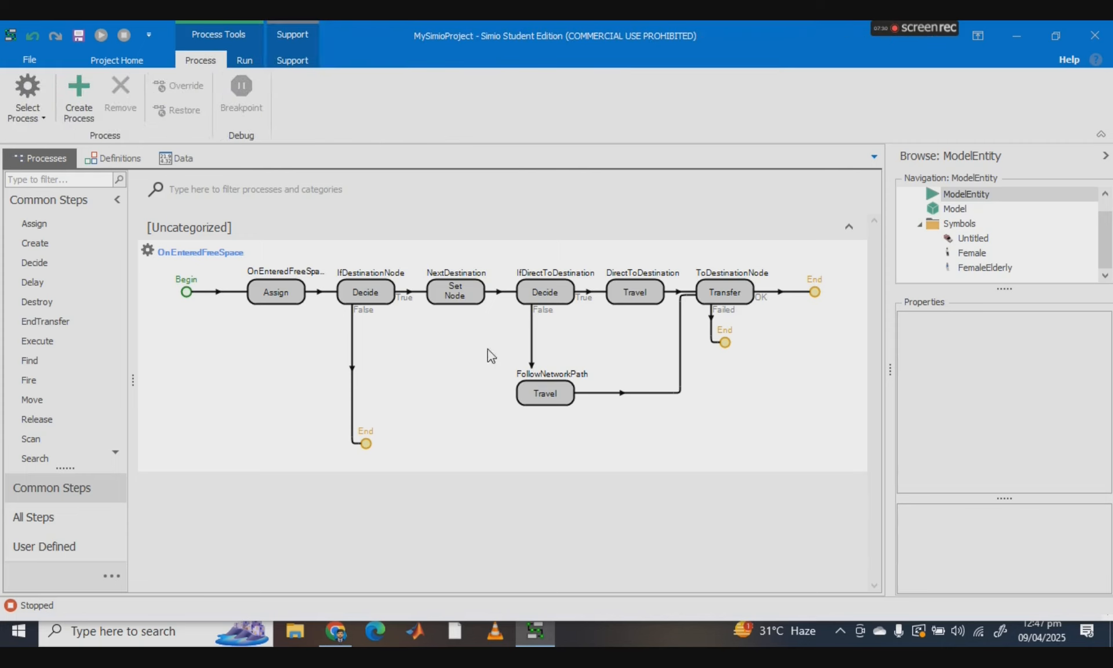
left_click(112, 166)
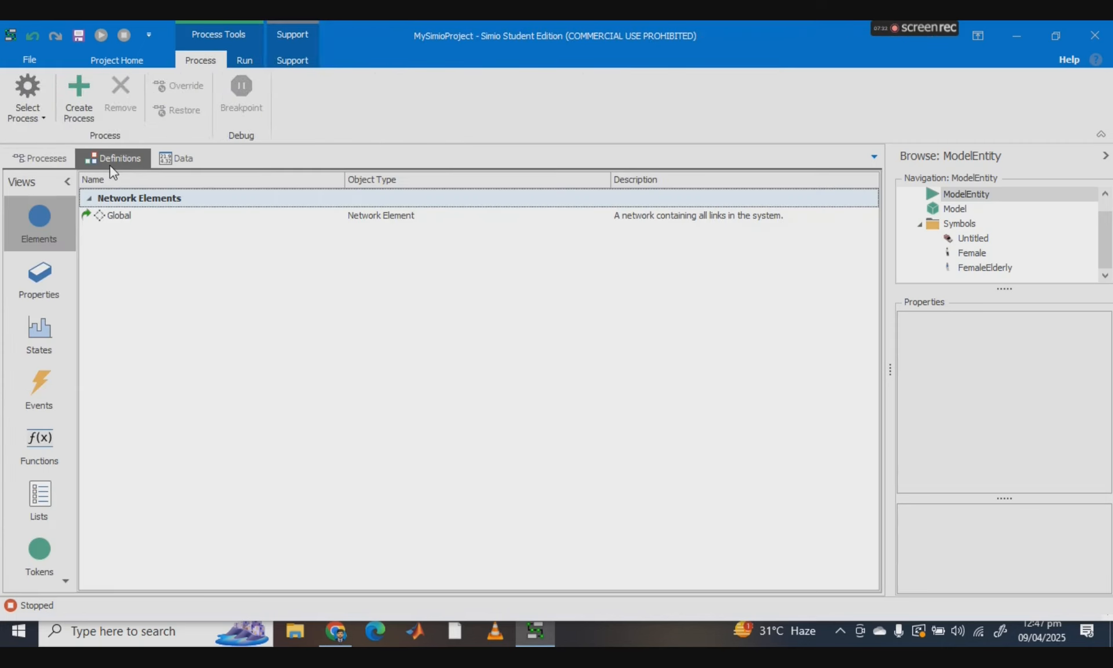
left_click(38, 285)
left_click(29, 330)
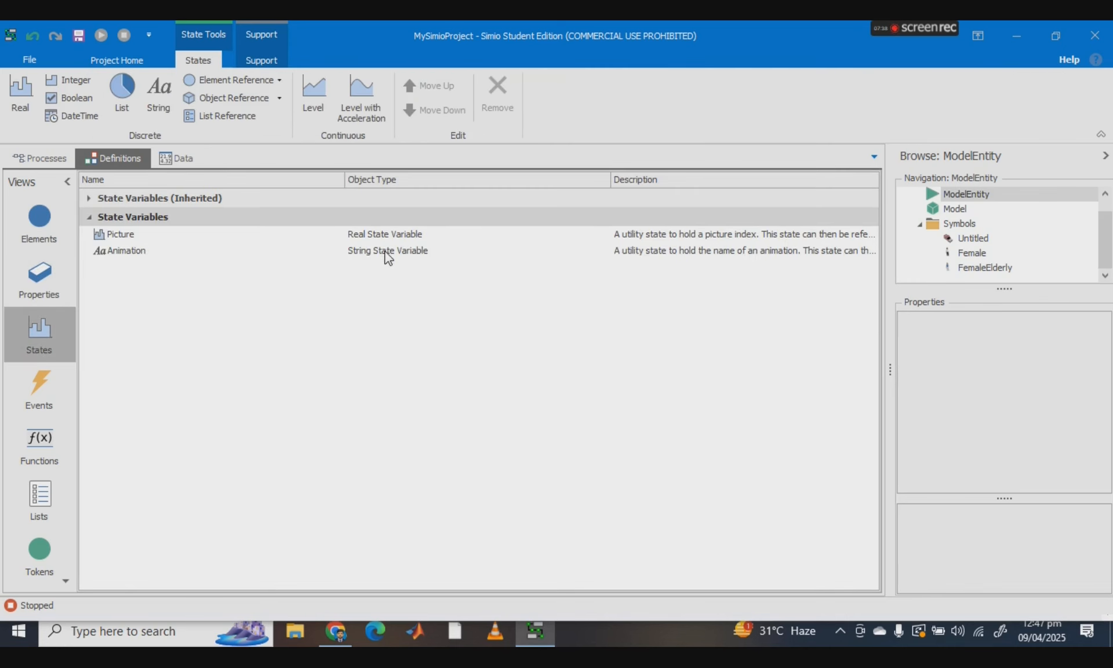
left_click(386, 254)
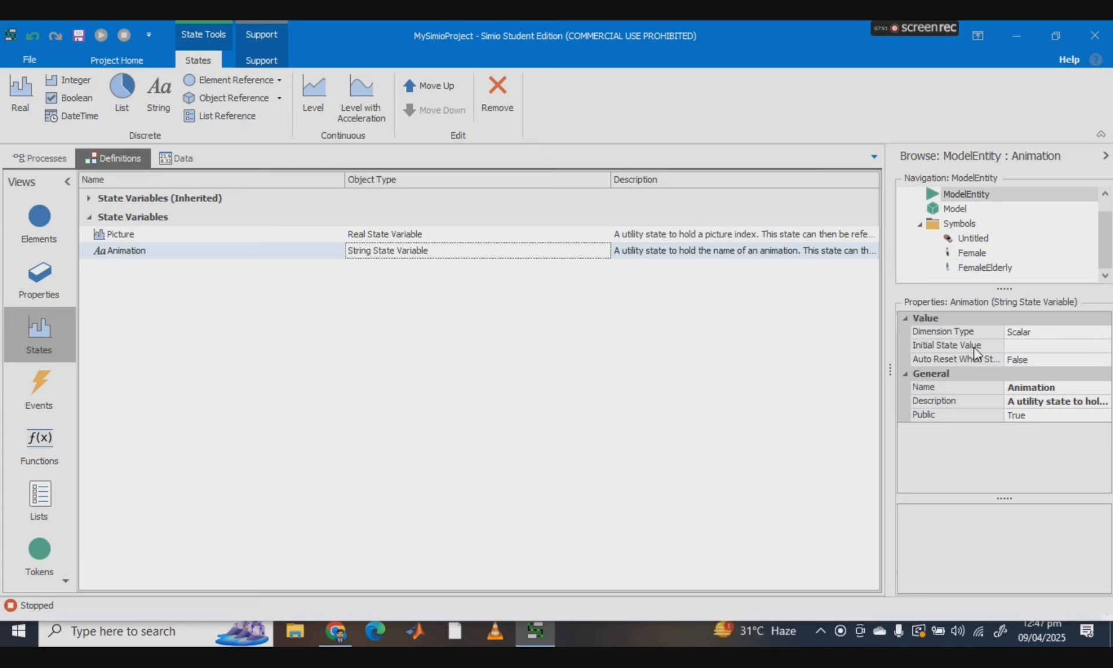
left_click(1020, 346)
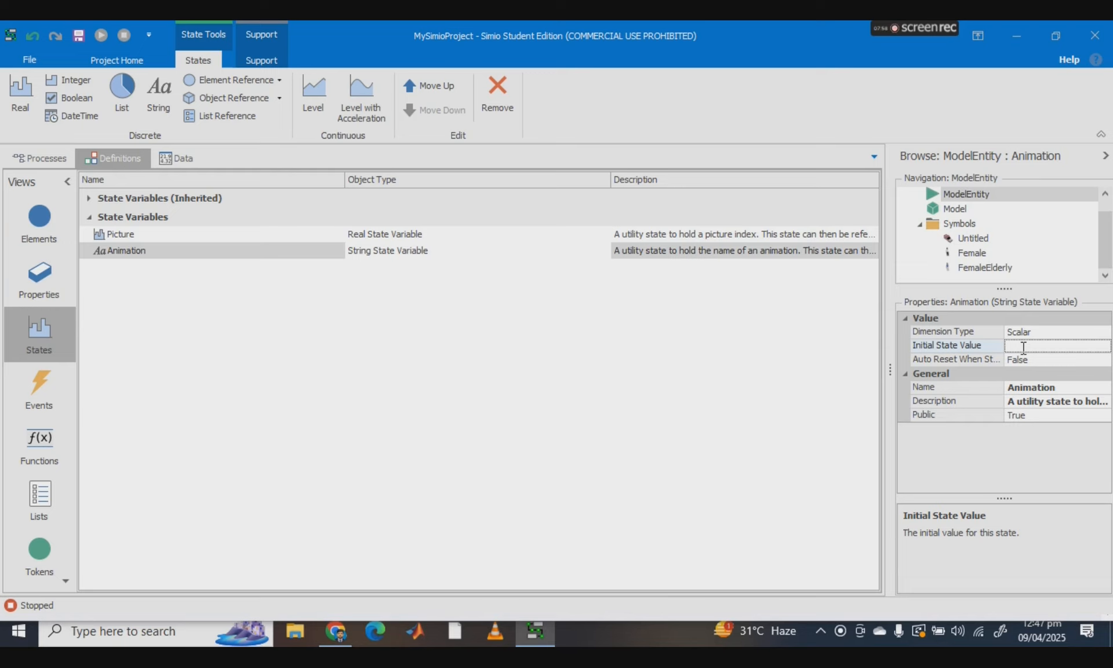
type("13")
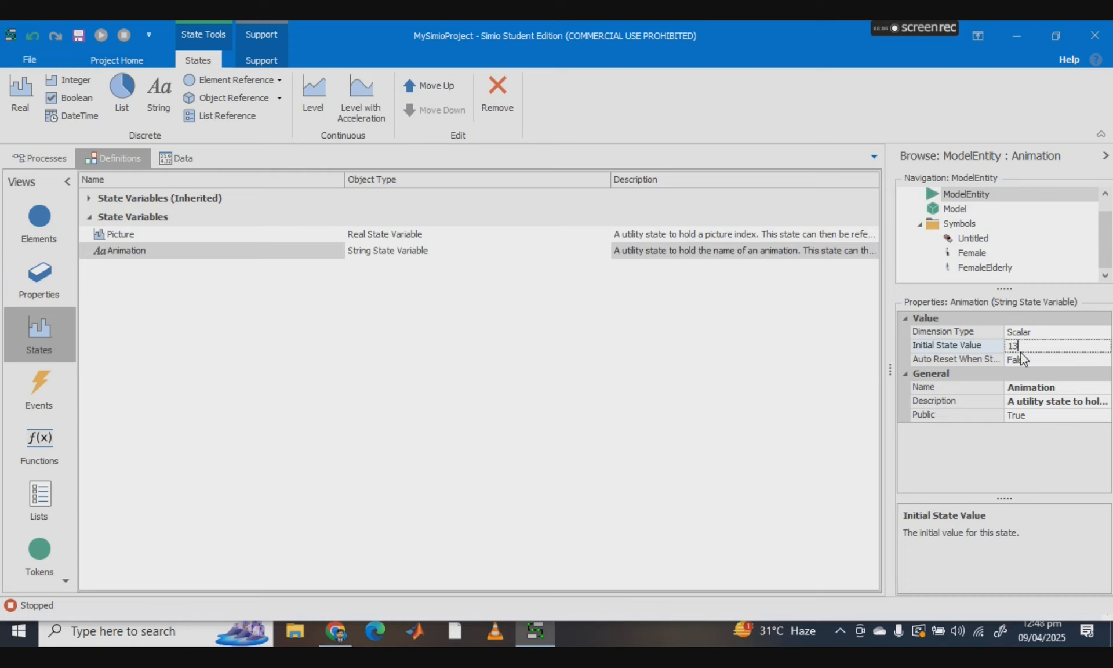
left_click(611, 364)
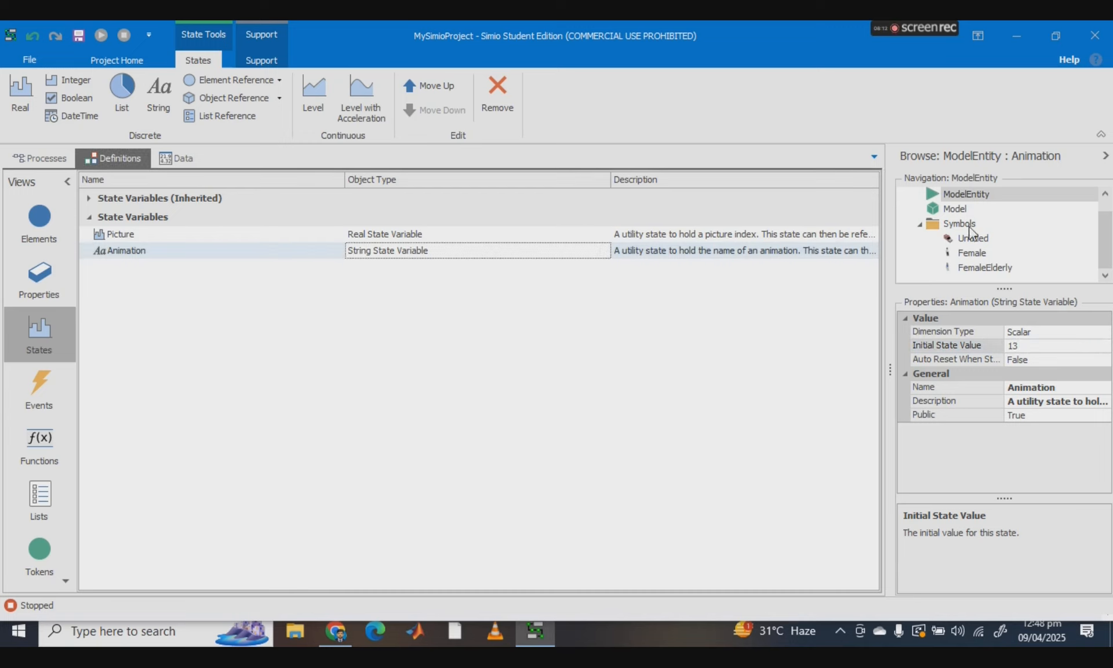
Return to the Model facility and run the simulation to check how the entities move between Source1 and Server1, and stop it.
scroll(957, 214, "up", 1)
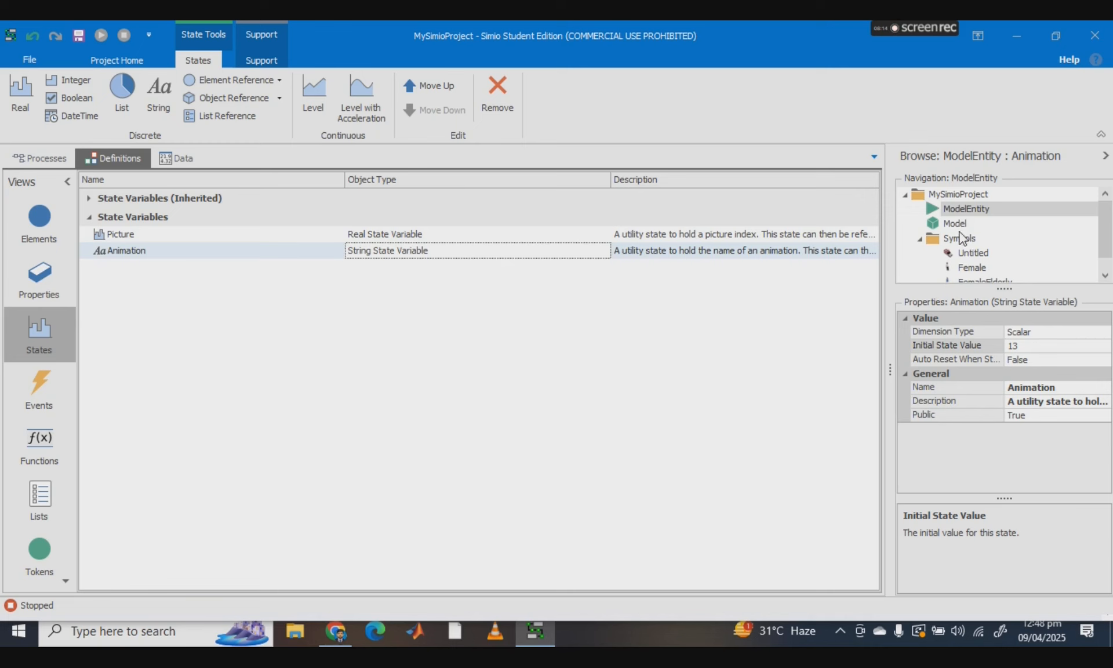
left_click(958, 228)
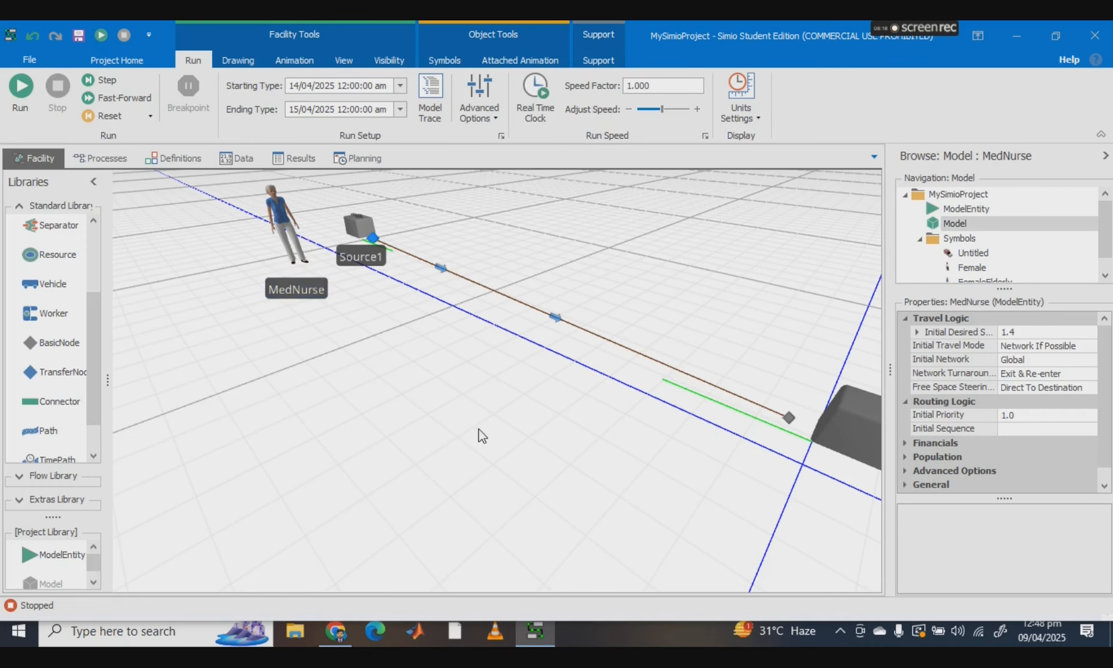
left_click_drag(445, 437, 371, 435)
left_click(14, 96)
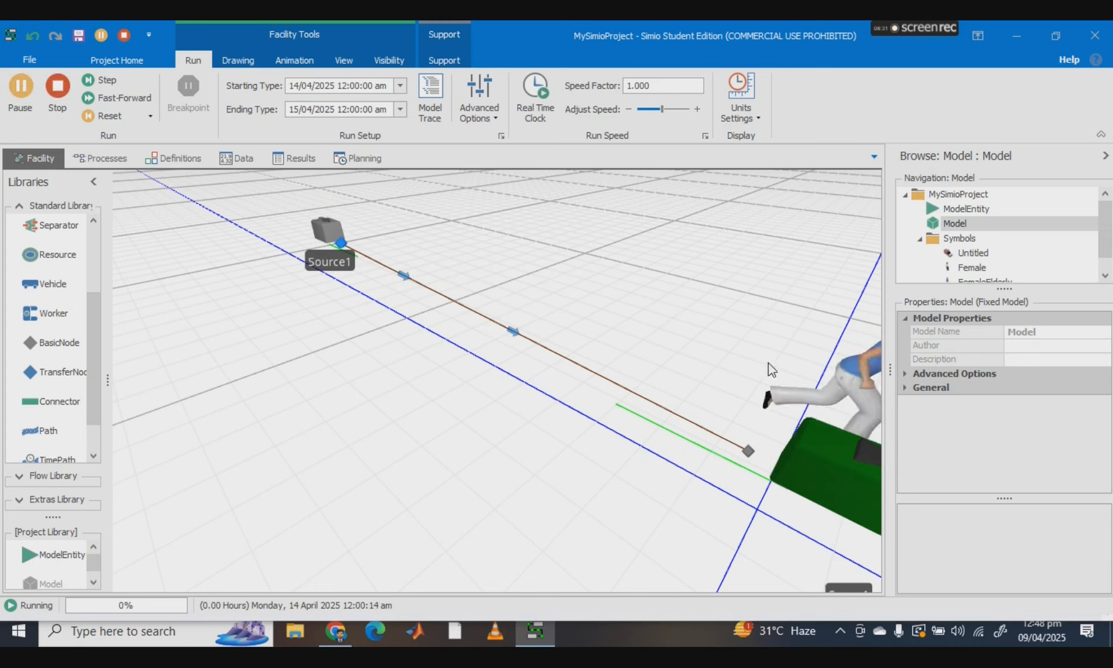
left_click_drag(527, 422, 426, 346)
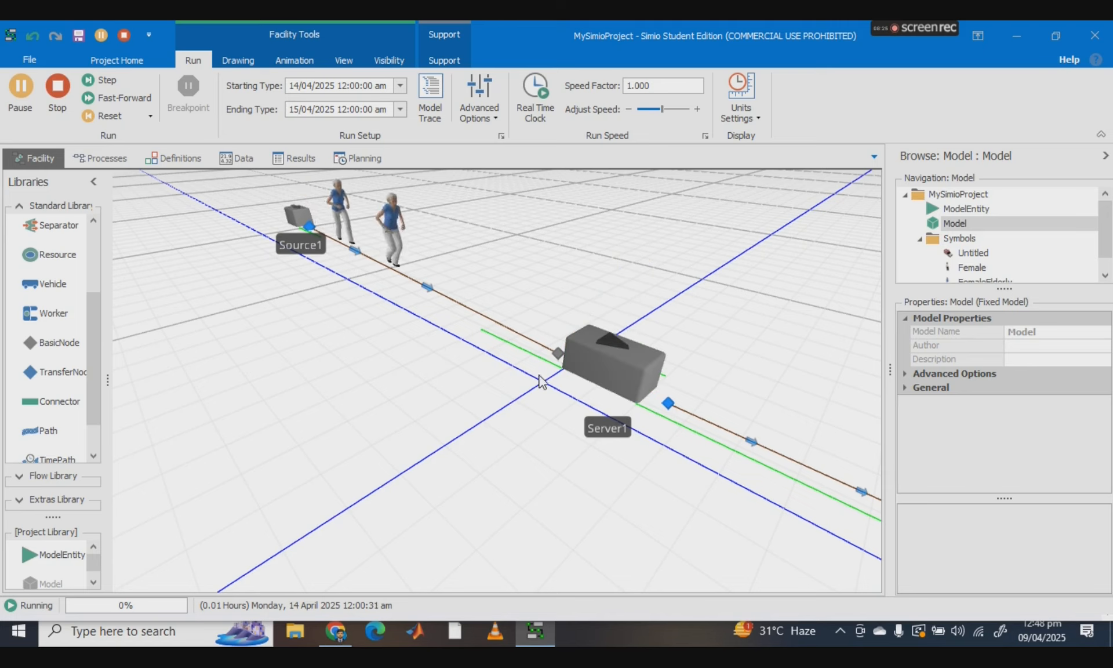
left_click(52, 92)
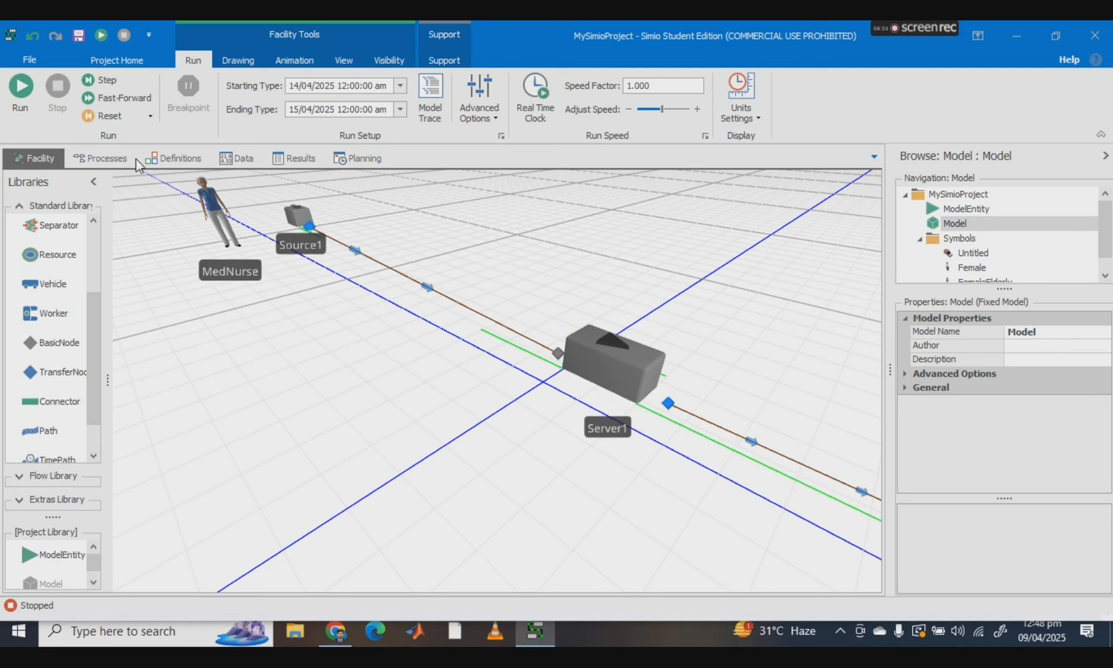
left_click_drag(364, 360, 332, 370)
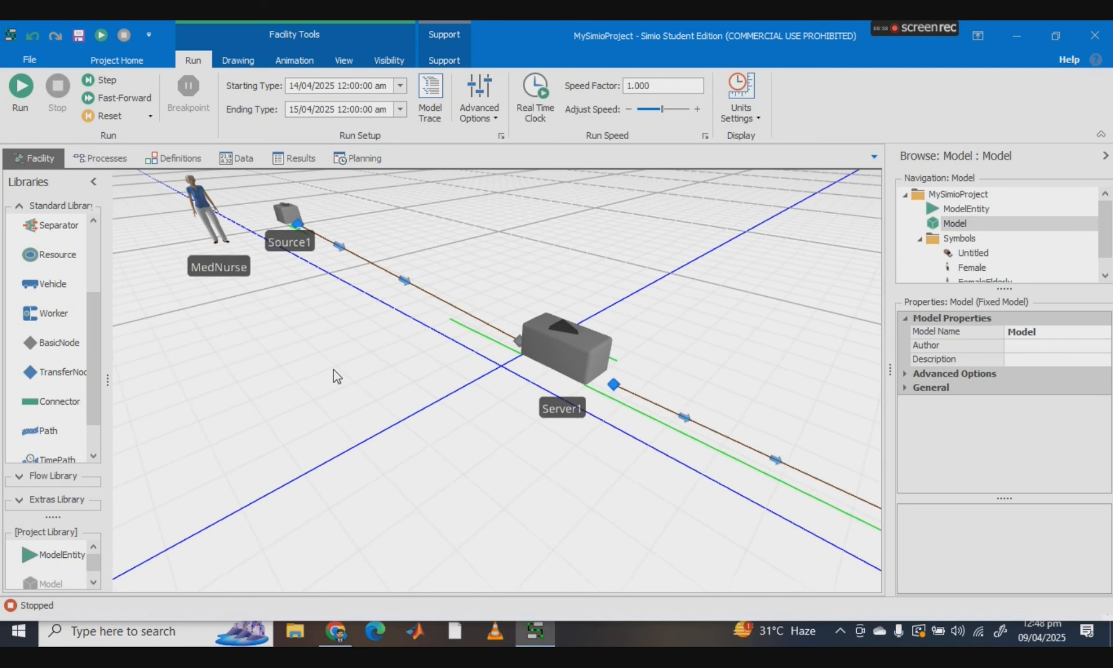